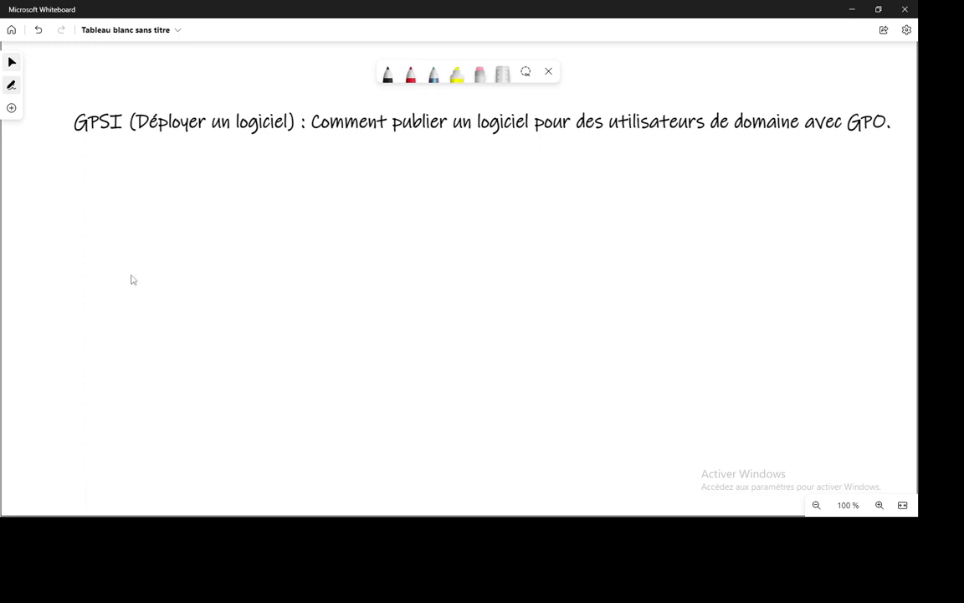
Step: Handwrite "MSI" with the black pen below the title and draw a line under it
{"action": "left_click", "coordinate": [388, 75]}
{"action": "mouse_move", "coordinate": [436, 234]}
{"action": "left_mouse_down"}
{"action": "mouse_move", "coordinate": [439, 193]}
{"action": "mouse_move", "coordinate": [480, 226]}
{"action": "left_mouse_up"}
{"action": "left_click_drag", "start_coordinate": [491, 170], "coordinate": [490, 237]}
{"action": "mouse_move", "coordinate": [529, 173]}
{"action": "left_mouse_down"}
{"action": "mouse_move", "coordinate": [542, 210]}
{"action": "mouse_move", "coordinate": [515, 220]}
{"action": "left_mouse_up"}
{"action": "left_click_drag", "start_coordinate": [506, 180], "coordinate": [558, 177]}
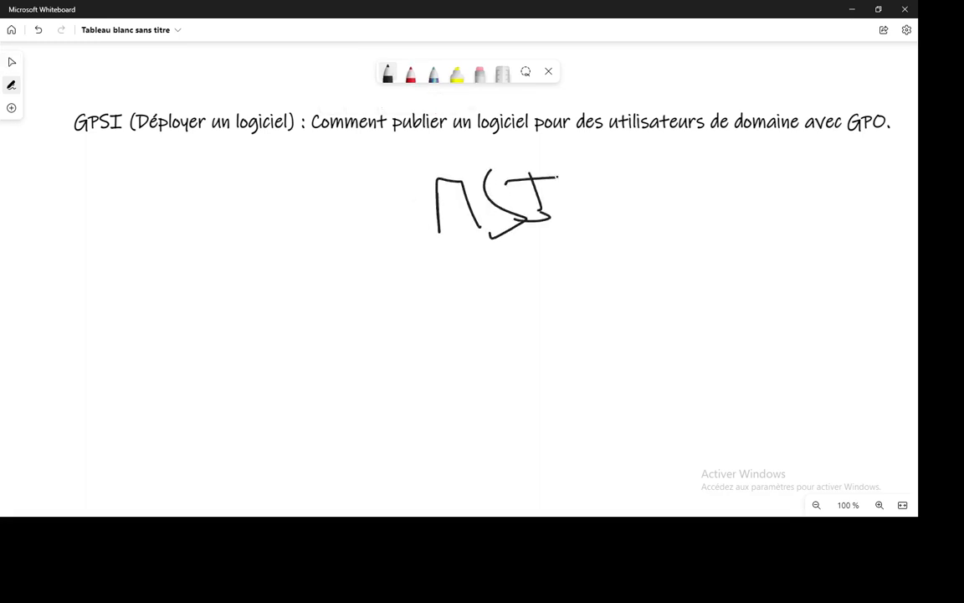
{"action": "left_click_drag", "start_coordinate": [433, 279], "coordinate": [640, 244]}
Step: Draw an arrow down from the line under "MSI" and handwrite "Attribuer" with an underline
{"action": "mouse_move", "coordinate": [524, 266]}
{"action": "left_mouse_down"}
{"action": "mouse_move", "coordinate": [500, 329]}
{"action": "mouse_move", "coordinate": [536, 316]}
{"action": "left_mouse_up"}
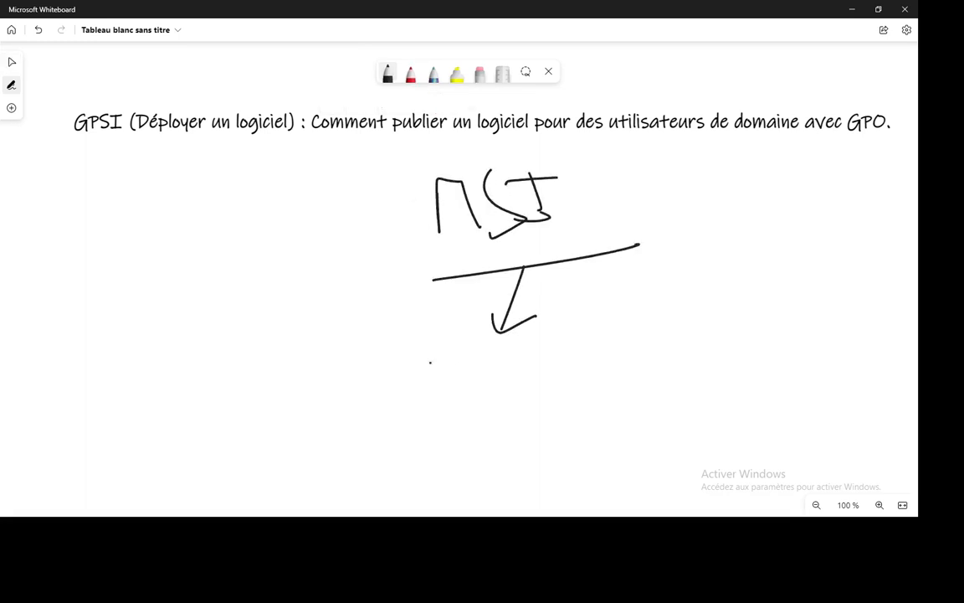
{"action": "mouse_move", "coordinate": [444, 373]}
{"action": "left_mouse_down"}
{"action": "mouse_move", "coordinate": [470, 365]}
{"action": "mouse_move", "coordinate": [471, 350]}
{"action": "mouse_move", "coordinate": [484, 367]}
{"action": "left_mouse_up"}
{"action": "left_click_drag", "start_coordinate": [494, 317], "coordinate": [497, 352]}
{"action": "mouse_move", "coordinate": [474, 357]}
{"action": "left_mouse_down"}
{"action": "mouse_move", "coordinate": [512, 336]}
{"action": "mouse_move", "coordinate": [547, 340]}
{"action": "mouse_move", "coordinate": [562, 325]}
{"action": "mouse_move", "coordinate": [603, 331]}
{"action": "mouse_move", "coordinate": [605, 344]}
{"action": "mouse_move", "coordinate": [645, 336]}
{"action": "left_mouse_up"}
{"action": "left_click_drag", "start_coordinate": [463, 388], "coordinate": [707, 381]}
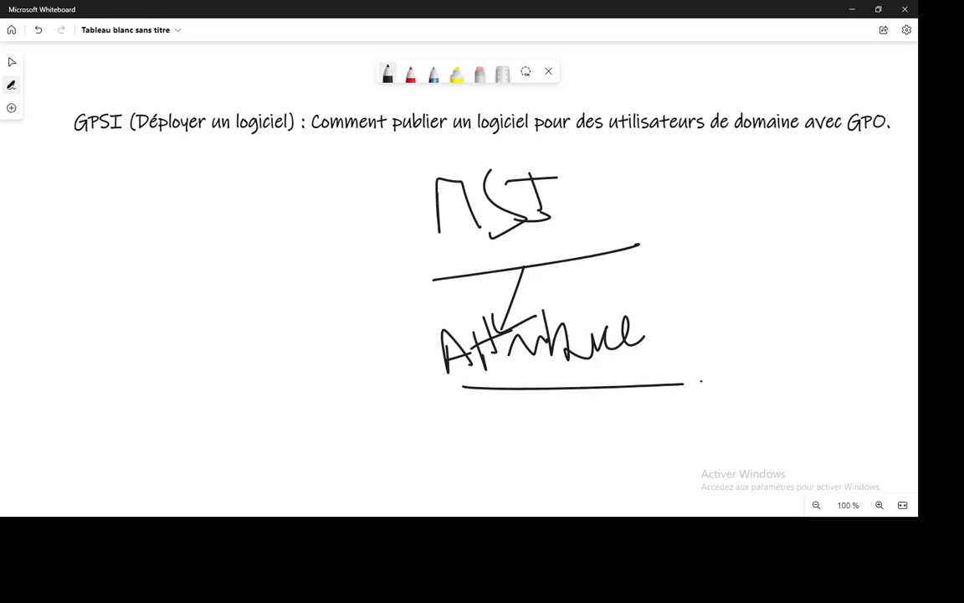
Step: Draw two branching arrows below "Attribuer" and label them "PC" and "User" by hand
{"action": "mouse_move", "coordinate": [575, 394]}
{"action": "left_mouse_down"}
{"action": "mouse_move", "coordinate": [475, 459]}
{"action": "mouse_move", "coordinate": [516, 516]}
{"action": "left_mouse_up"}
{"action": "left_click_drag", "start_coordinate": [502, 473], "coordinate": [507, 496]}
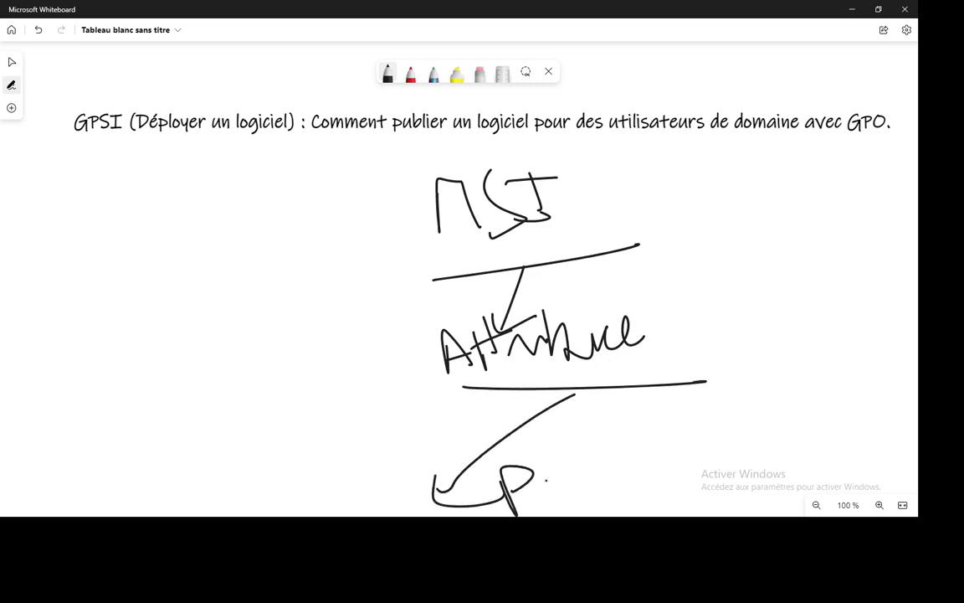
{"action": "left_click_drag", "start_coordinate": [577, 476], "coordinate": [580, 495]}
{"action": "left_click_drag", "start_coordinate": [586, 399], "coordinate": [663, 514]}
{"action": "mouse_move", "coordinate": [680, 459]}
{"action": "left_mouse_down"}
{"action": "mouse_move", "coordinate": [695, 469]}
{"action": "mouse_move", "coordinate": [707, 509]}
{"action": "left_mouse_up"}
{"action": "left_click_drag", "start_coordinate": [738, 464], "coordinate": [783, 479]}
Step: Draw a second arrow from the line under "MSI" and handwrite an underlined "Publier" at its end
{"action": "left_click_drag", "start_coordinate": [558, 261], "coordinate": [850, 339]}
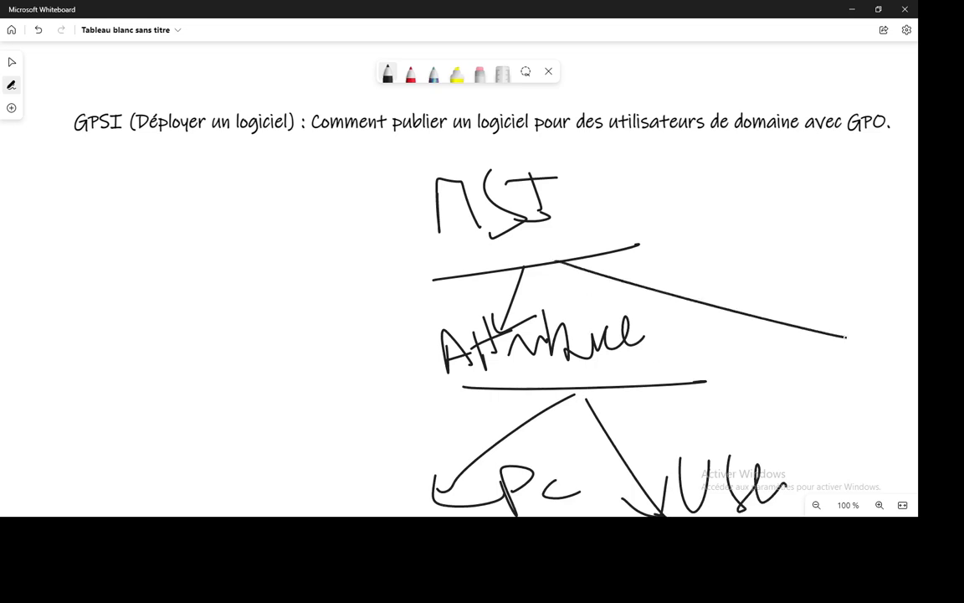
{"action": "mouse_move", "coordinate": [831, 298]}
{"action": "left_mouse_down"}
{"action": "mouse_move", "coordinate": [840, 353]}
{"action": "mouse_move", "coordinate": [848, 343]}
{"action": "left_mouse_up"}
{"action": "mouse_move", "coordinate": [799, 381]}
{"action": "left_mouse_down"}
{"action": "mouse_move", "coordinate": [811, 424]}
{"action": "mouse_move", "coordinate": [837, 372]}
{"action": "mouse_move", "coordinate": [918, 351]}
{"action": "left_mouse_up"}
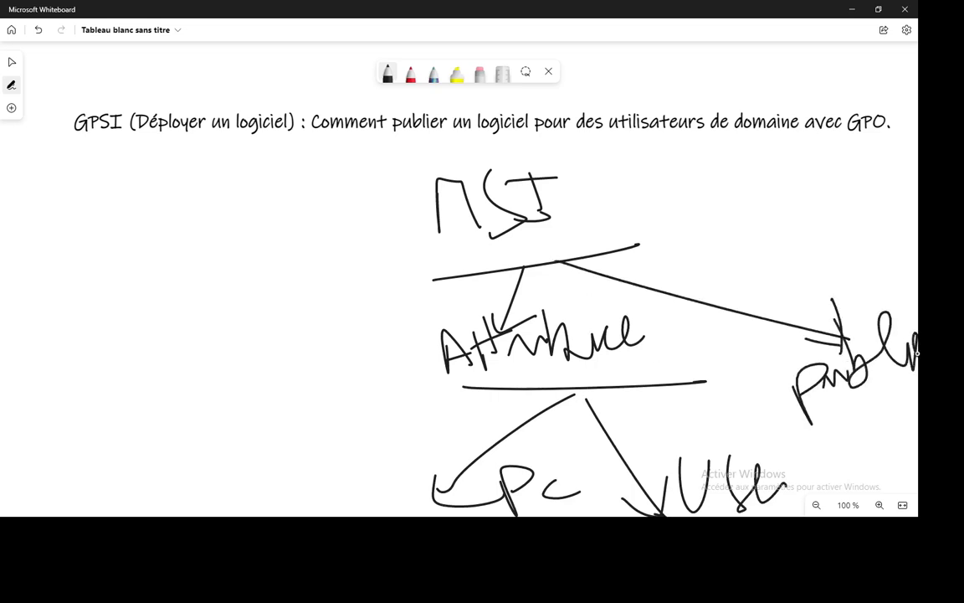
{"action": "left_click_drag", "start_coordinate": [802, 432], "coordinate": [918, 368]}
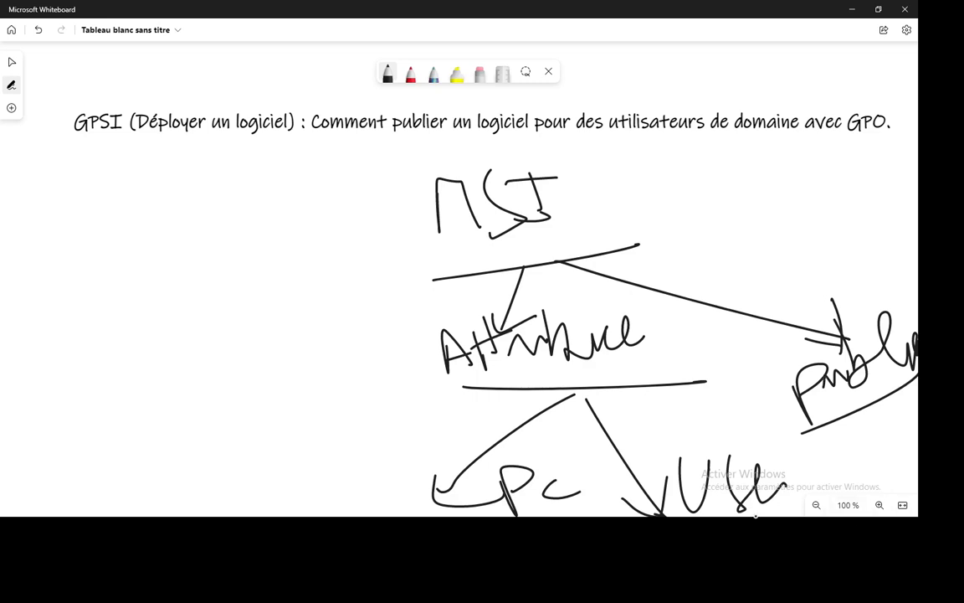
{"action": "key", "text": "super"}
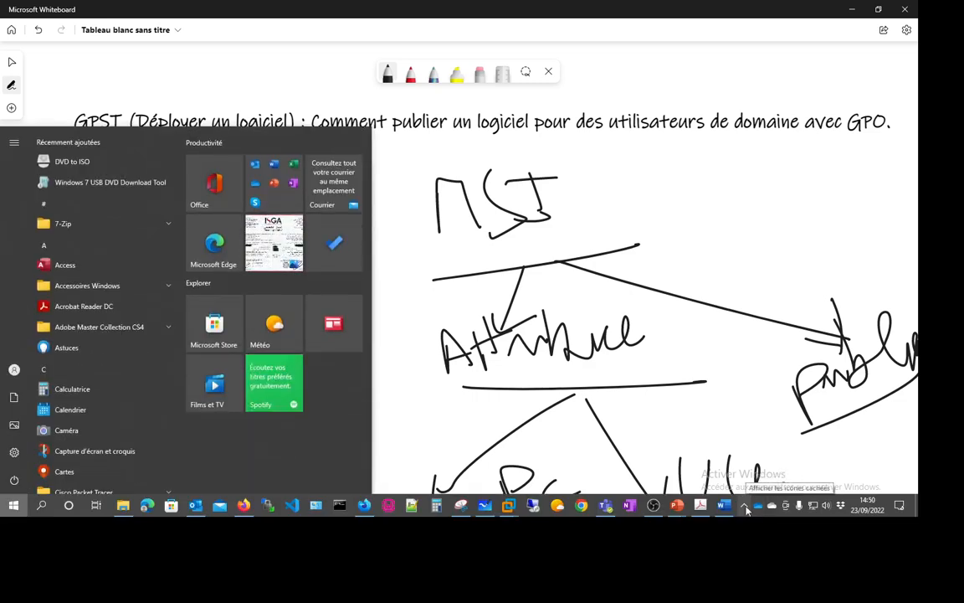
{"action": "left_click", "coordinate": [748, 506]}
{"action": "left_click", "coordinate": [716, 234]}
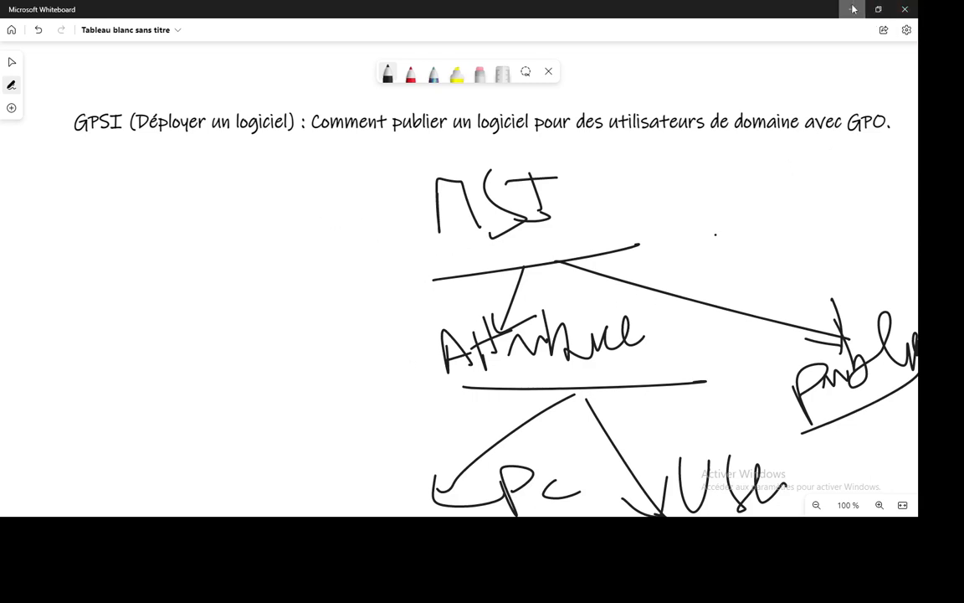
Step: Switch to VMware Workstation and create a group policy object named Publier_CCleaner among the isga.ma domain's policy objects
{"action": "key", "text": "alt+Tab"}
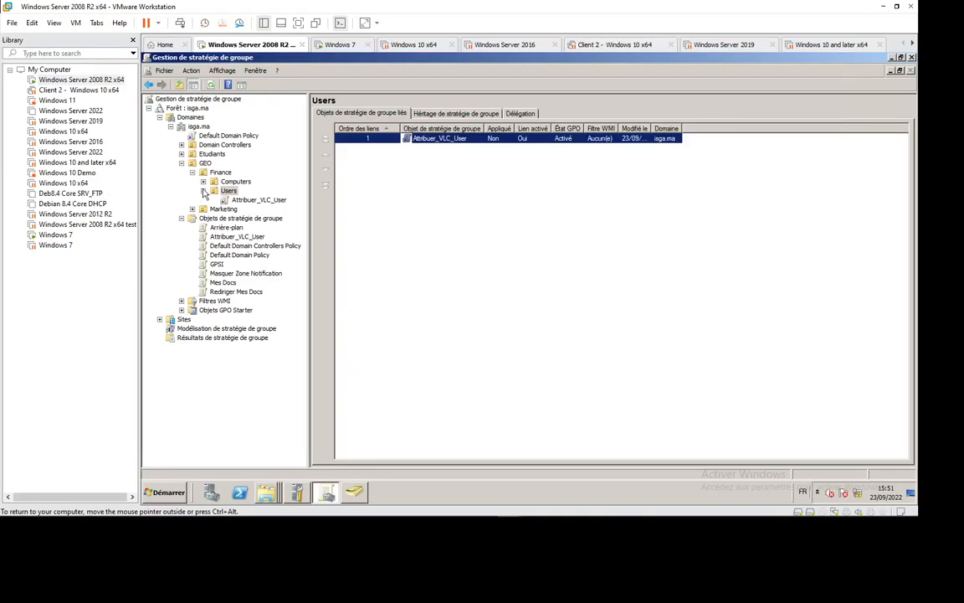
{"action": "left_click", "coordinate": [203, 192]}
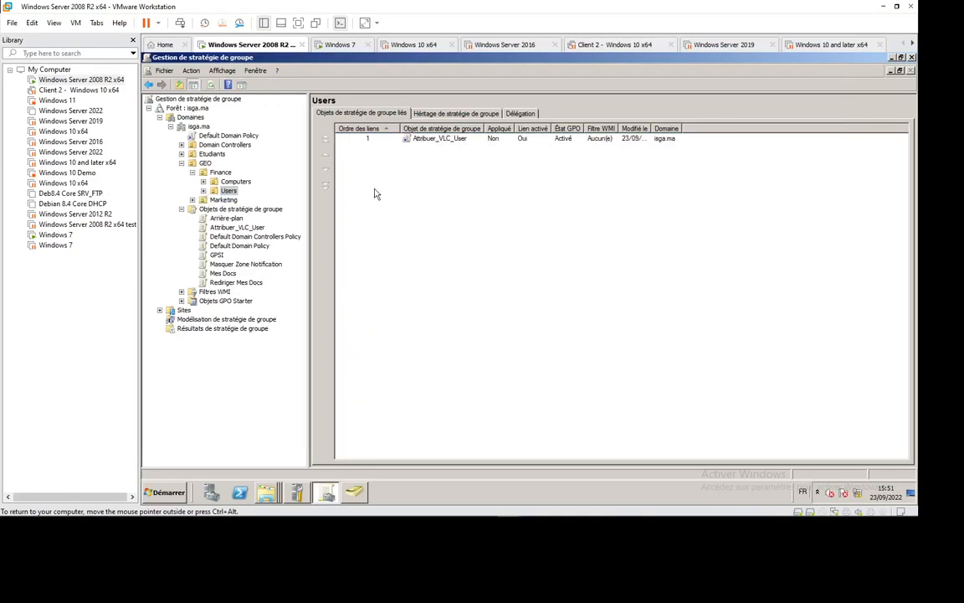
{"action": "left_click", "coordinate": [209, 209]}
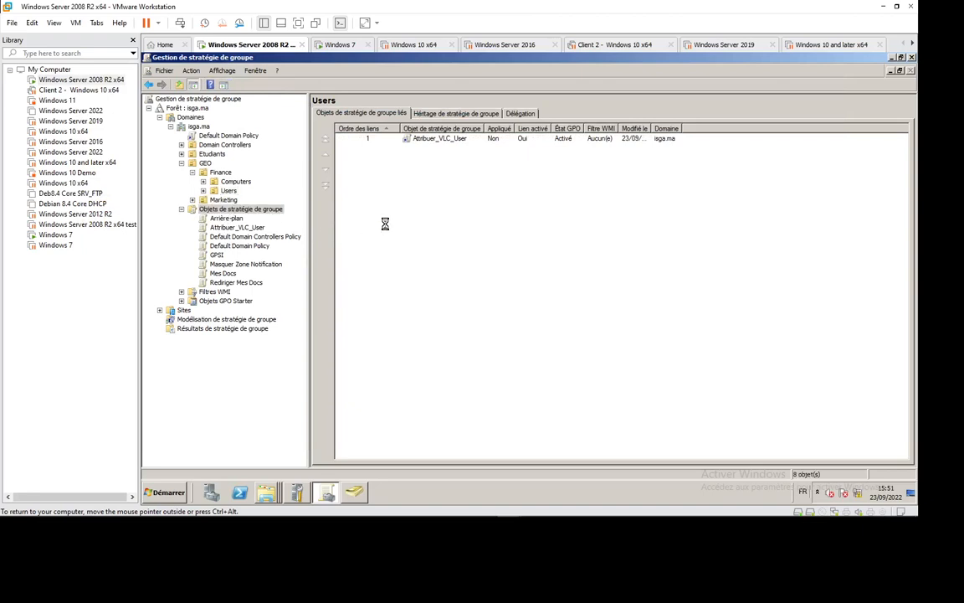
{"action": "right_click", "coordinate": [280, 211]}
{"action": "left_click", "coordinate": [306, 220]}
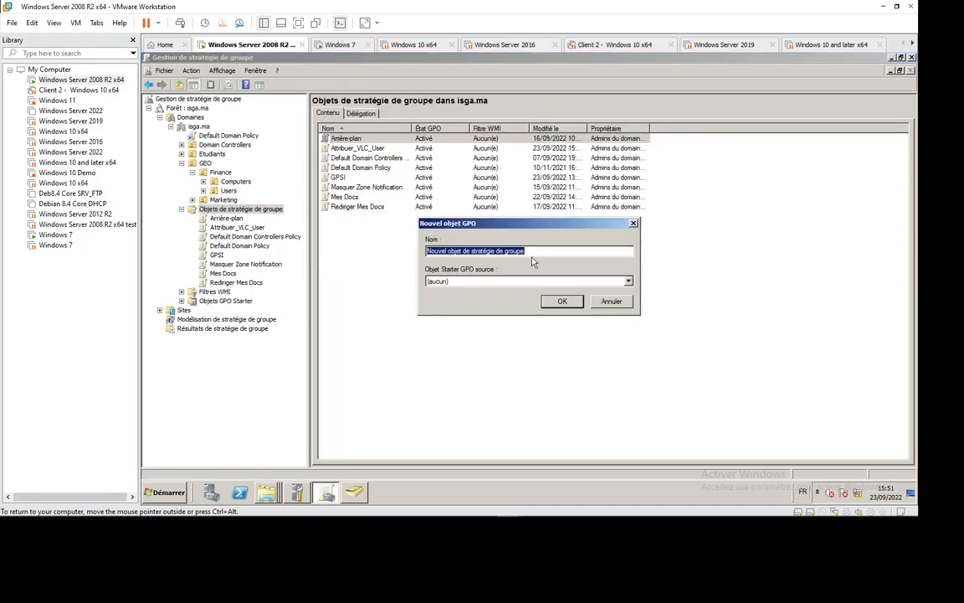
{"action": "type", "text": "Publier "}
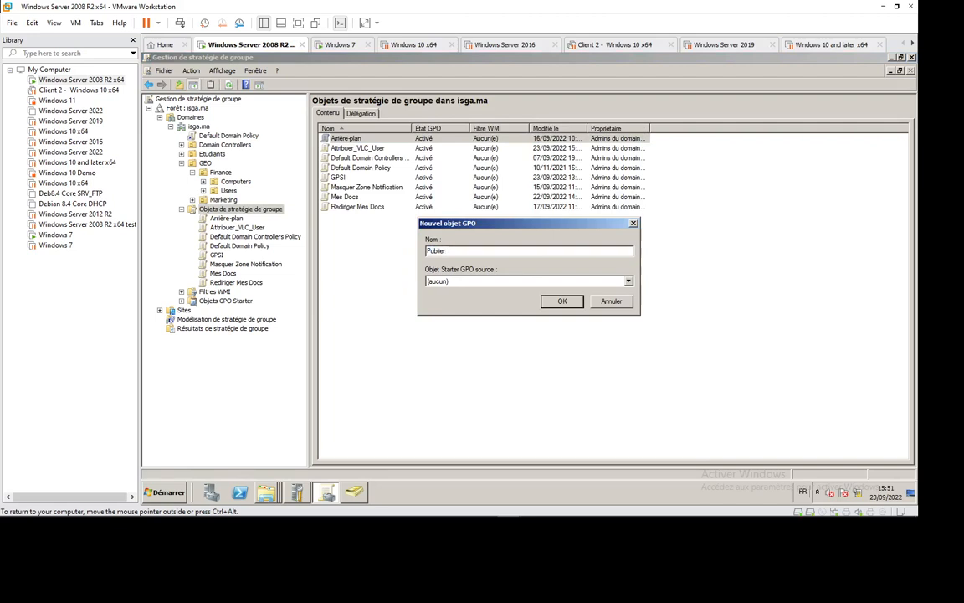
{"action": "type", "text": "_CCleaner"}
{"action": "key", "text": "Return"}
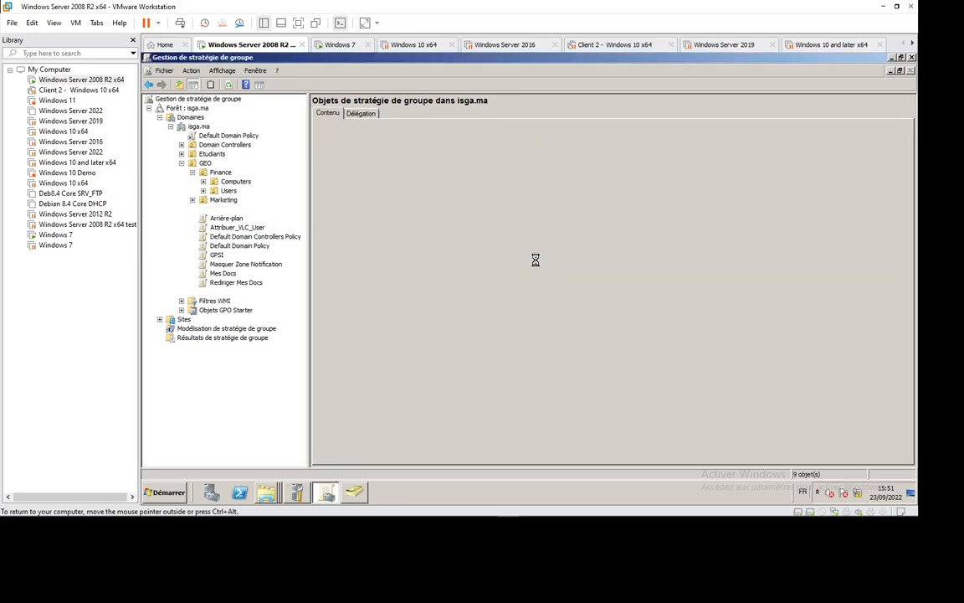
Step: Switch to Exe to msi Converter Pro on the server and start a new project named CCleaner
{"action": "left_click", "coordinate": [892, 58]}
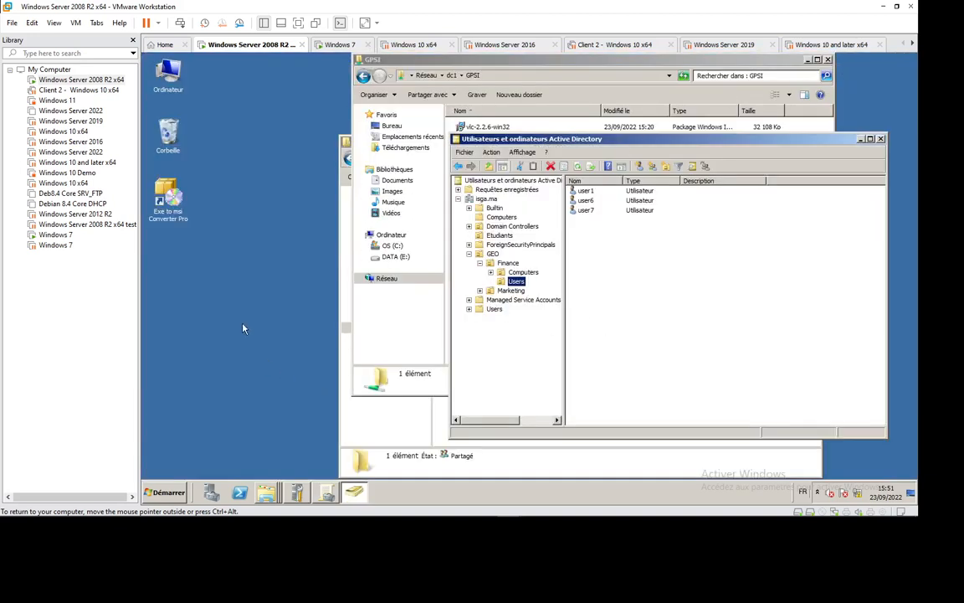
{"action": "double_click", "coordinate": [167, 199]}
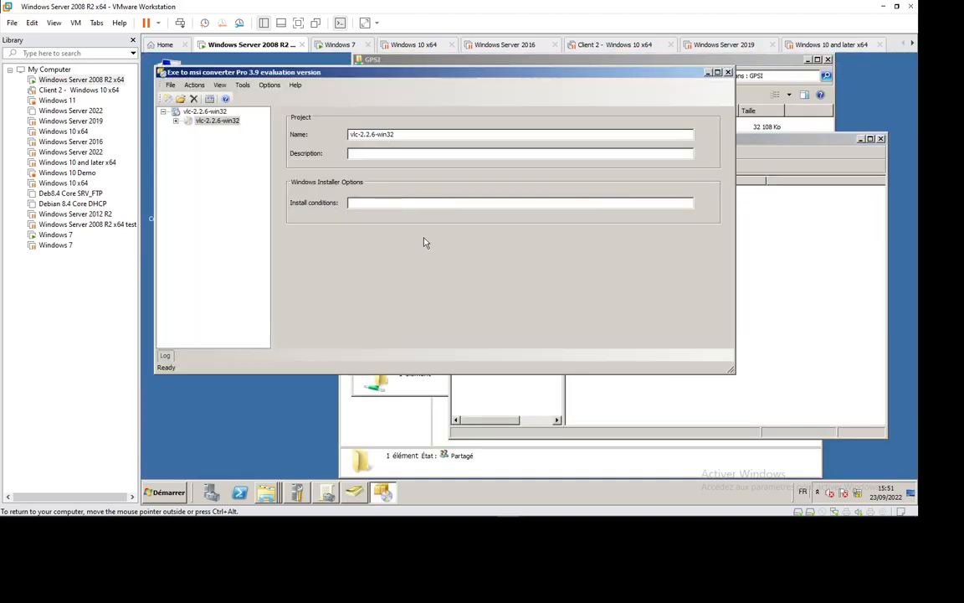
{"action": "left_click", "coordinate": [170, 84]}
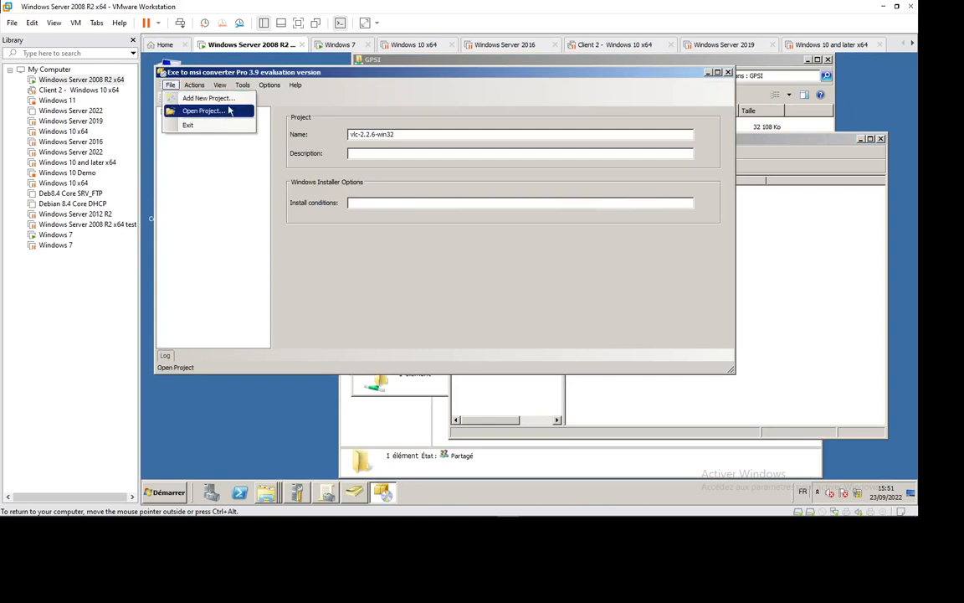
{"action": "left_click", "coordinate": [205, 97]}
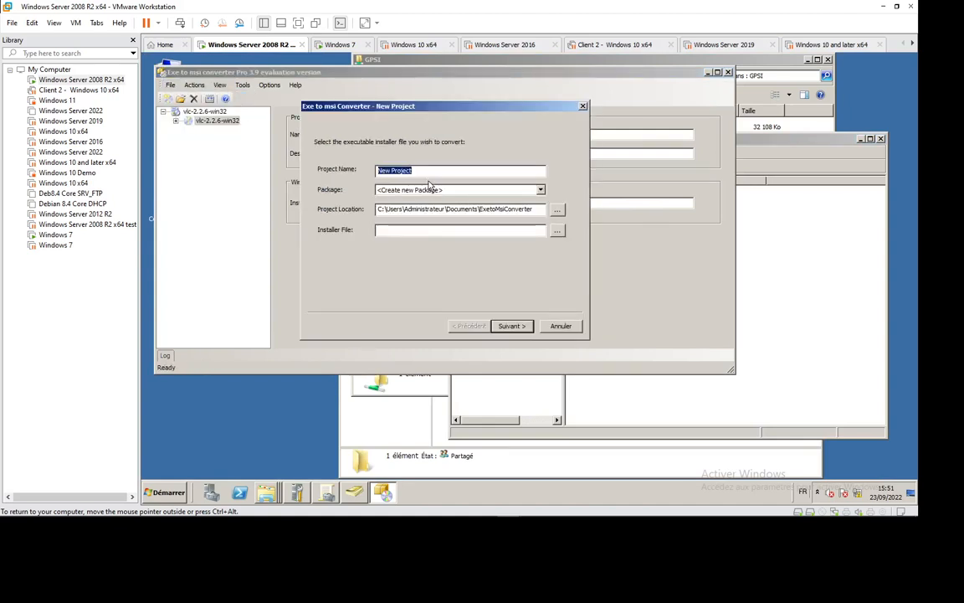
{"action": "type", "text": "CCleaner"}
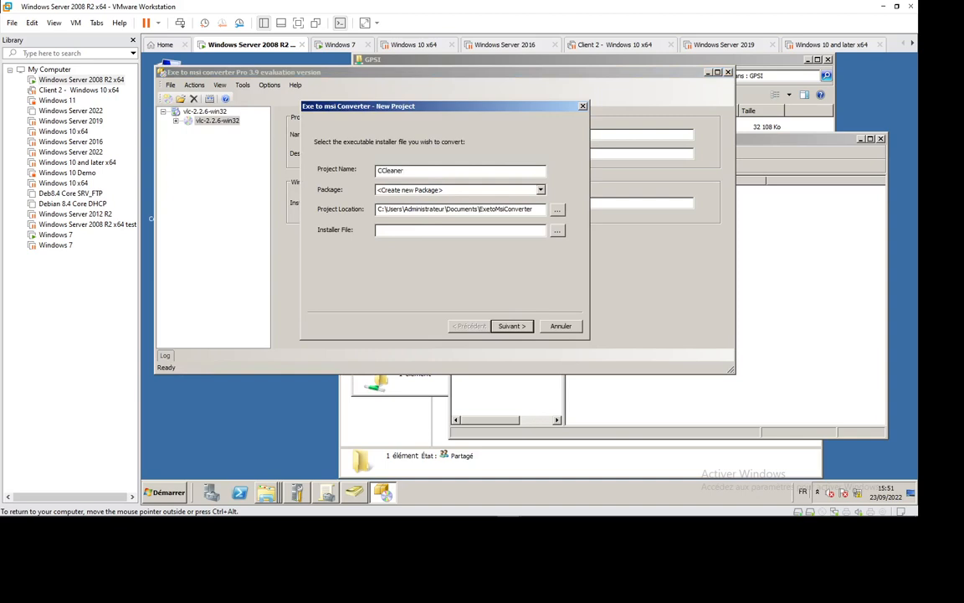
Step: Choose ccsetup503.exe as the installer file and finish the project using silent installation with specified command line parameters
{"action": "left_click", "coordinate": [556, 230]}
{"action": "left_click", "coordinate": [387, 151]}
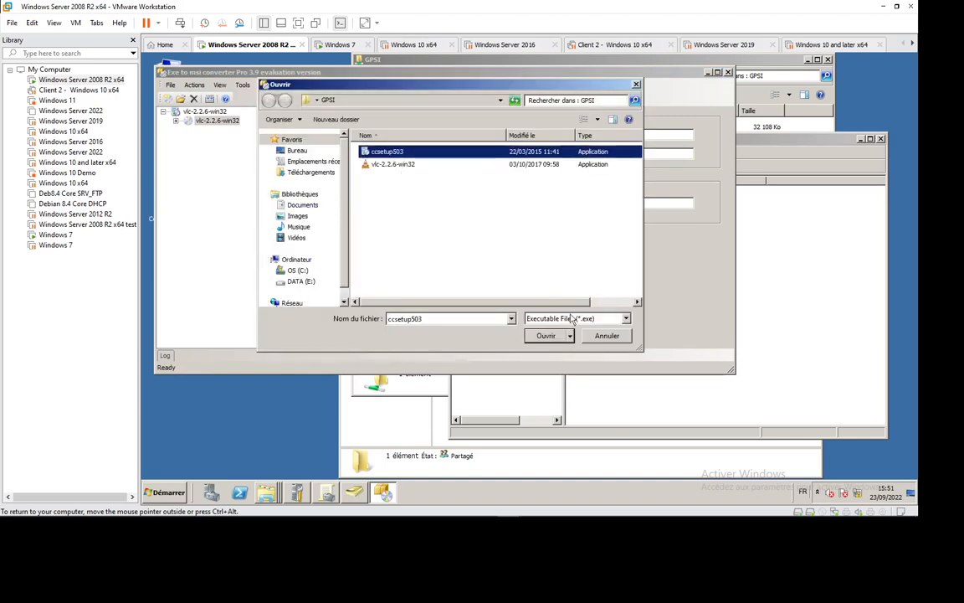
{"action": "left_click", "coordinate": [545, 336]}
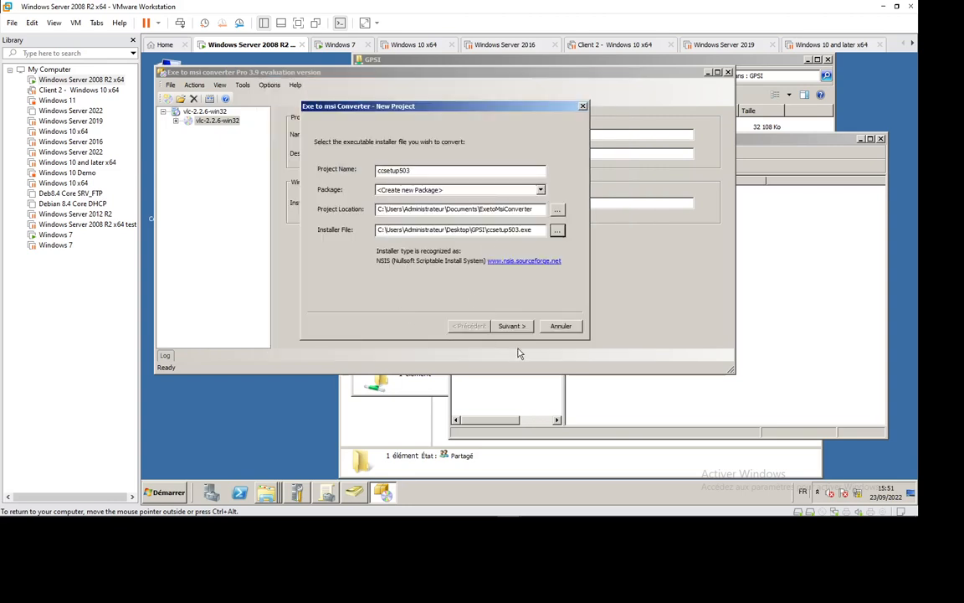
{"action": "left_click", "coordinate": [510, 326]}
{"action": "left_click", "coordinate": [395, 229]}
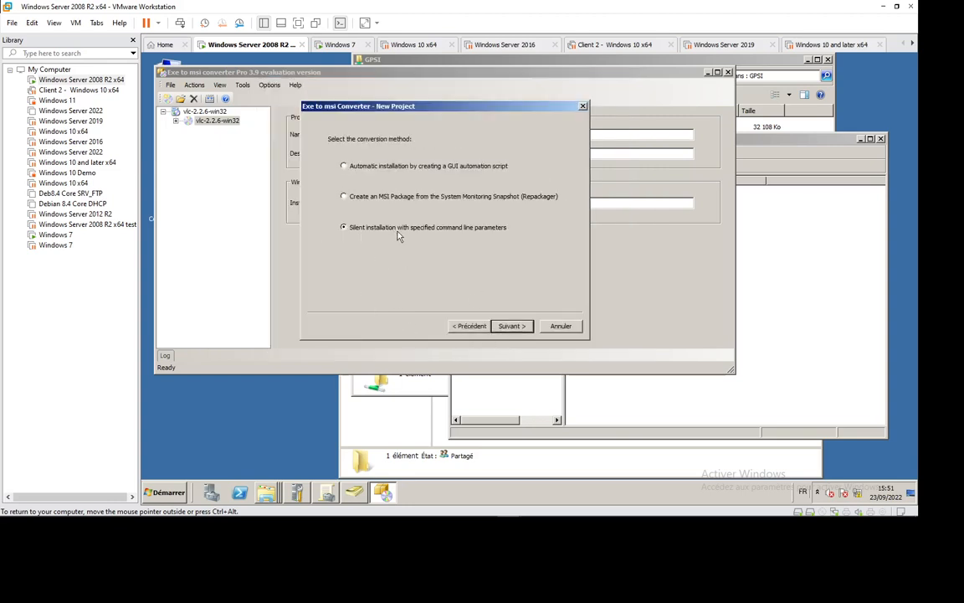
{"action": "left_click", "coordinate": [509, 326]}
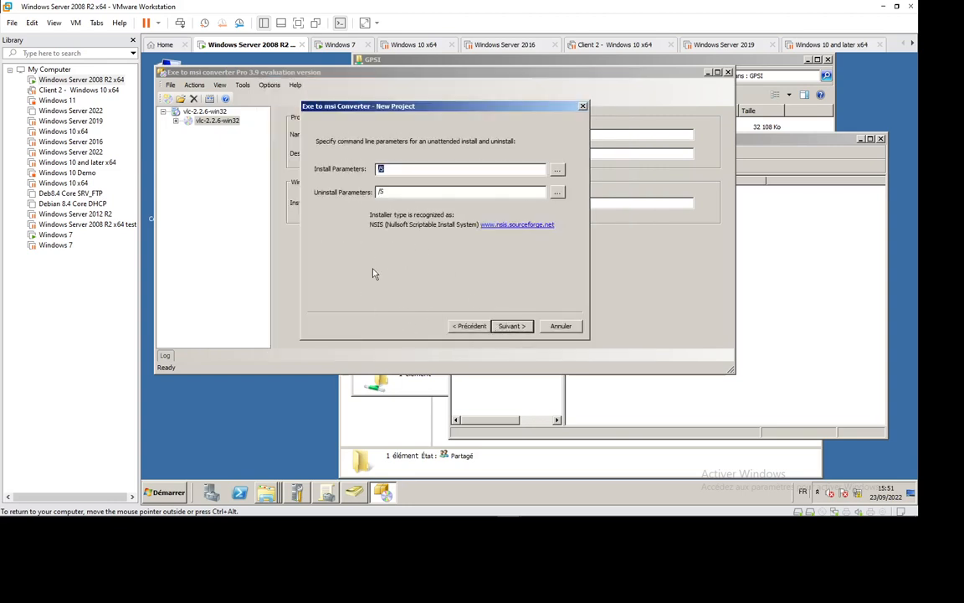
{"action": "left_click", "coordinate": [511, 326]}
{"action": "left_click", "coordinate": [511, 327]}
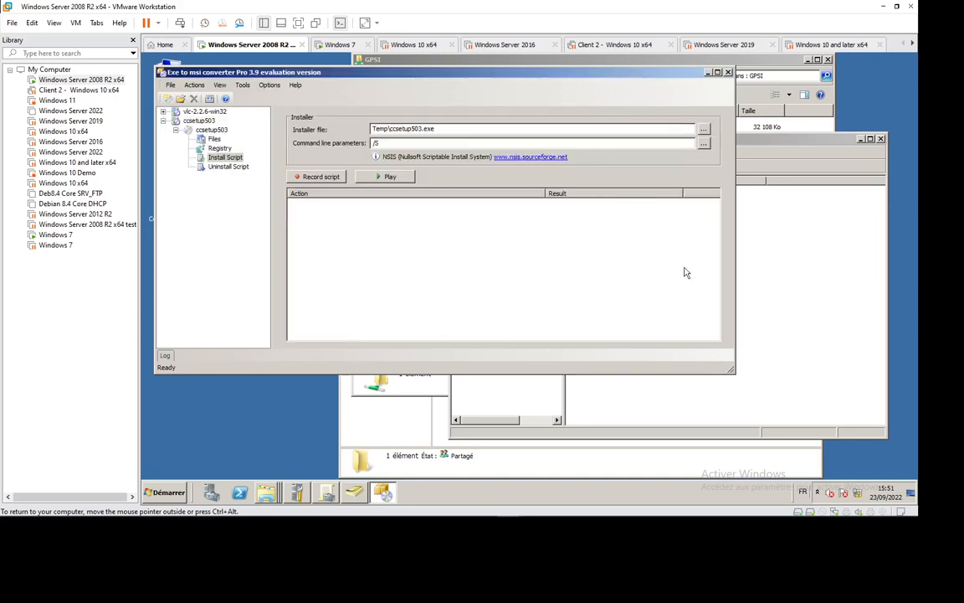
Step: Build the ccsetup503 project as an MSI setup package, continuing with the evaluation version
{"action": "left_click", "coordinate": [205, 131]}
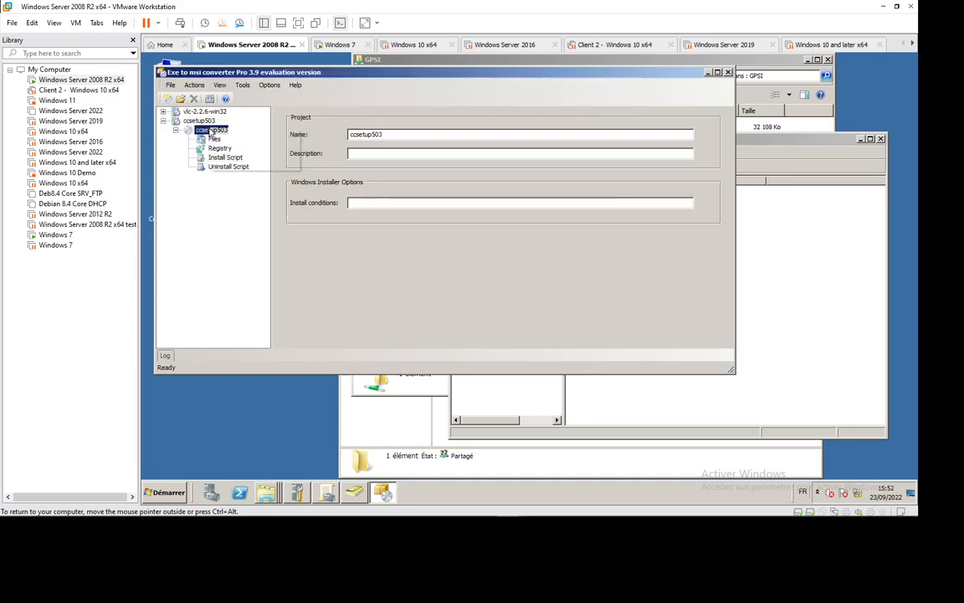
{"action": "right_click", "coordinate": [209, 130]}
{"action": "left_click", "coordinate": [247, 137]}
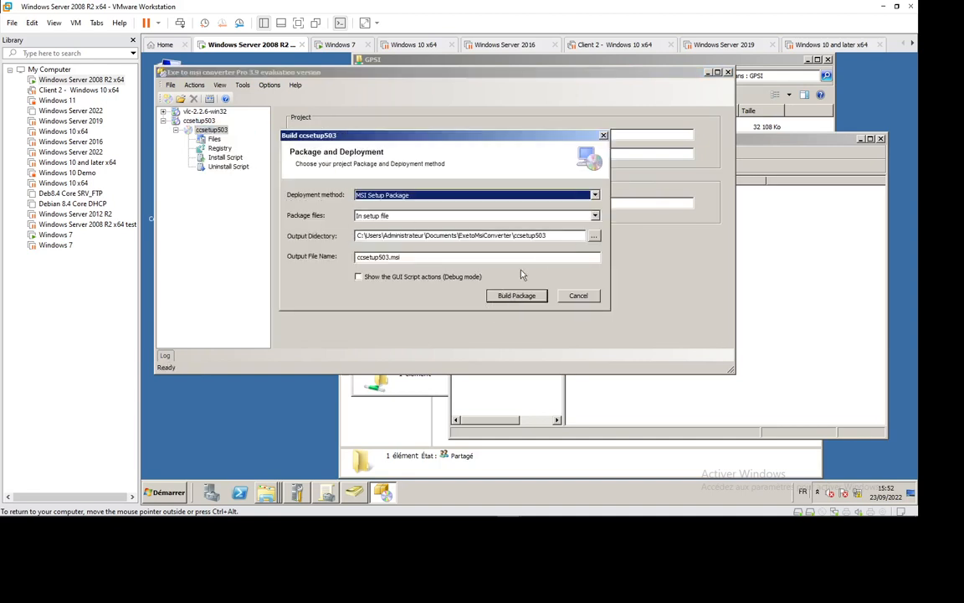
{"action": "left_click", "coordinate": [515, 295]}
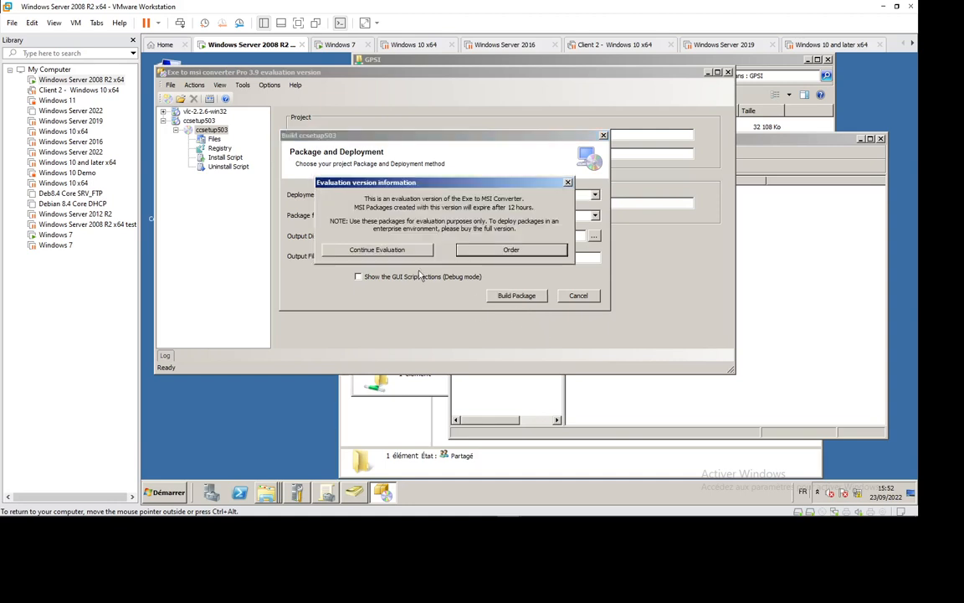
{"action": "left_click", "coordinate": [350, 226]}
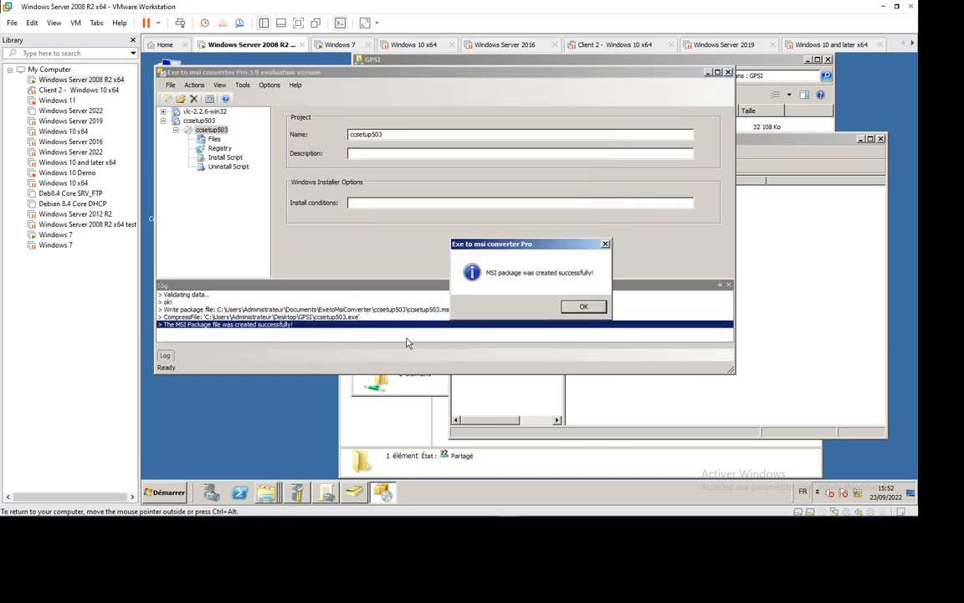
{"action": "left_click", "coordinate": [579, 308]}
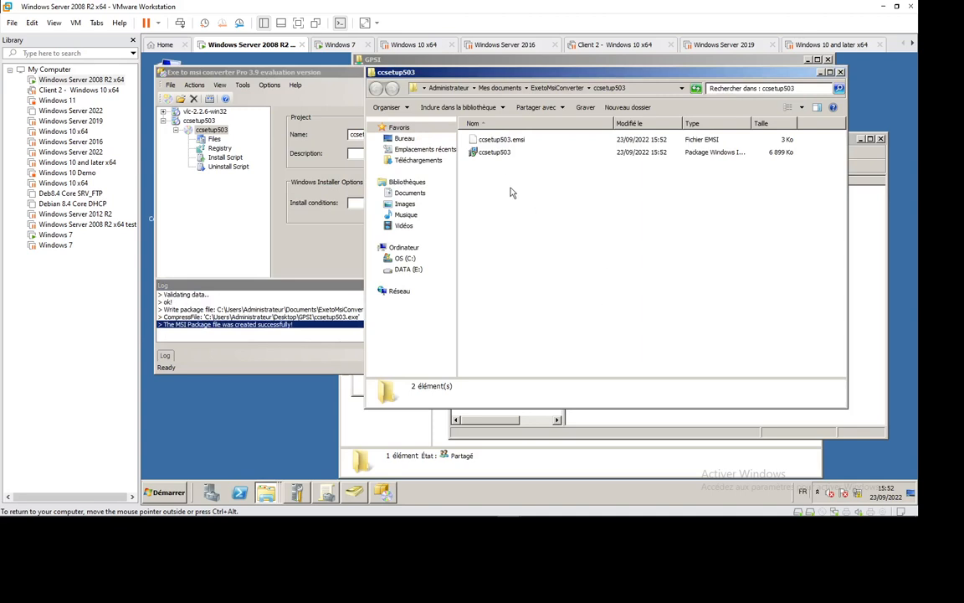
Step: Copy the ccsetup503 Windows Installer package into the GPSI folder on drive C and dismiss the converter's error dialog
{"action": "left_click", "coordinate": [497, 155]}
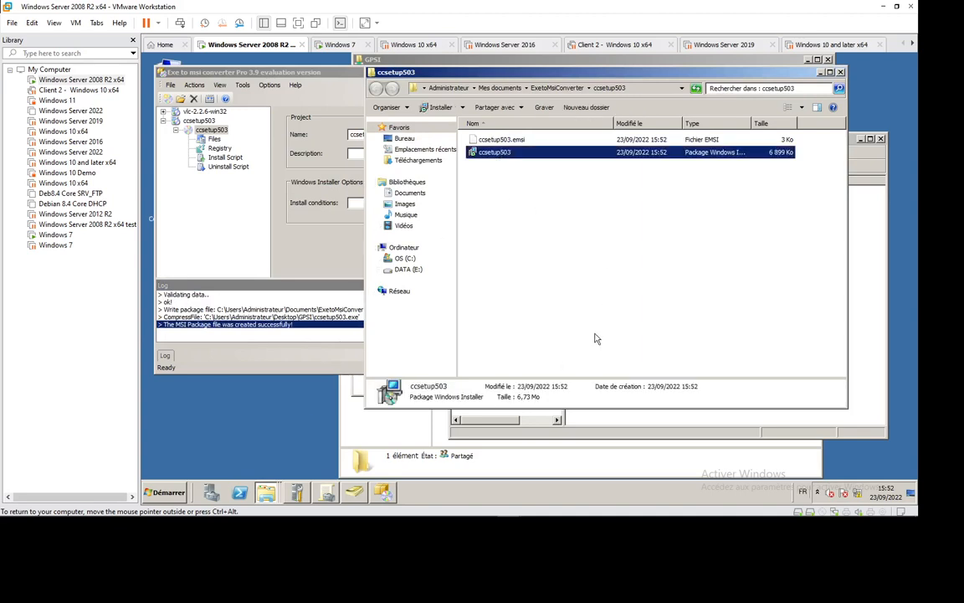
{"action": "left_click", "coordinate": [405, 258]}
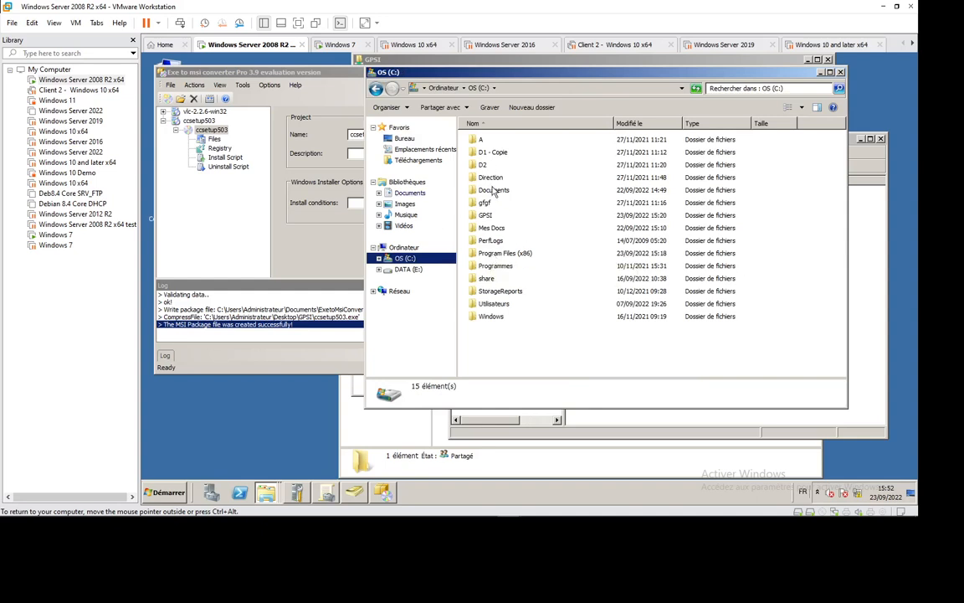
{"action": "double_click", "coordinate": [484, 216]}
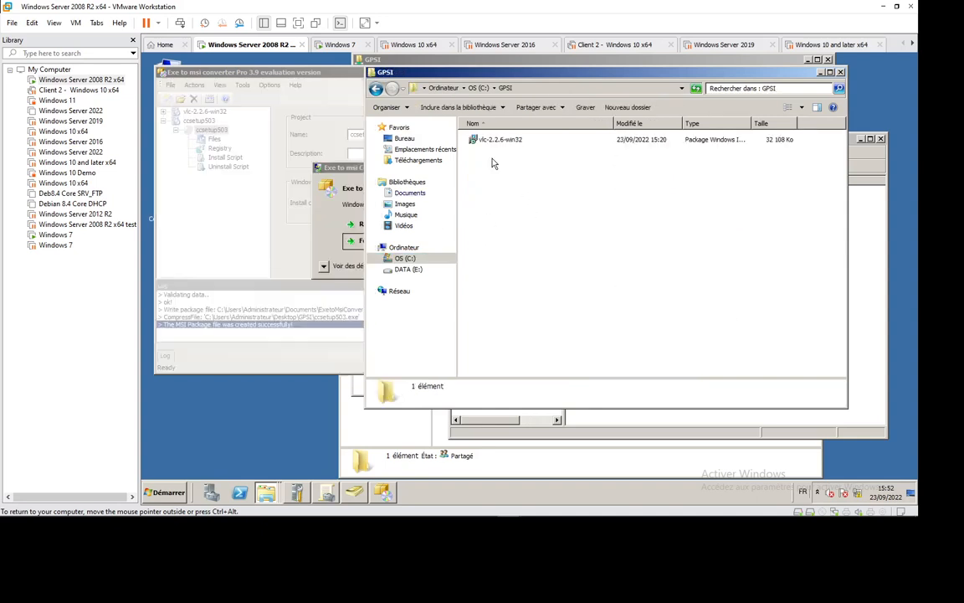
{"action": "right_click", "coordinate": [526, 198]}
{"action": "left_click", "coordinate": [555, 232]}
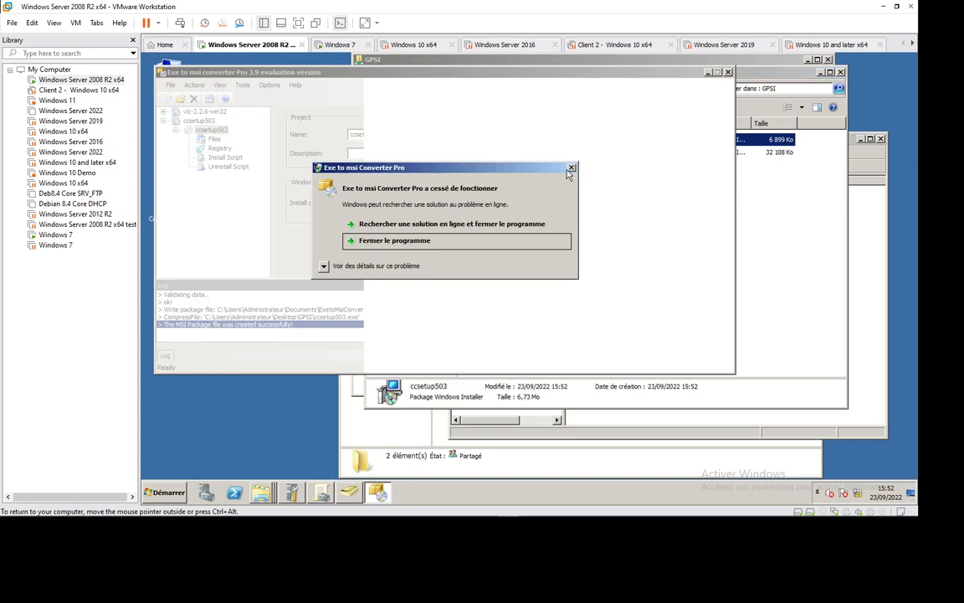
{"action": "left_click", "coordinate": [571, 167]}
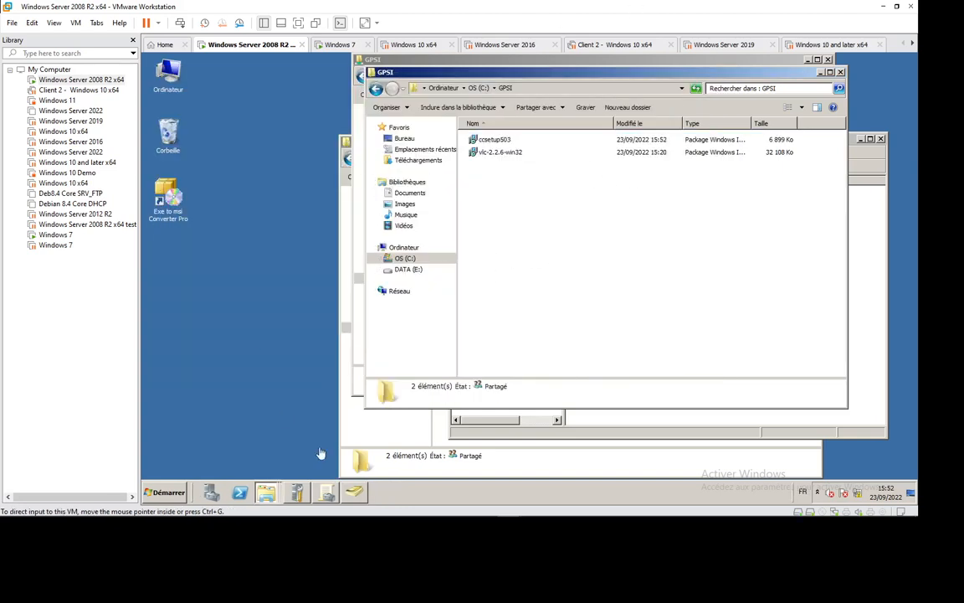
Step: Open the Publier_CCleaner GPO for editing from Group Policy Management and expand the policies under its user configuration
{"action": "left_click", "coordinate": [328, 492]}
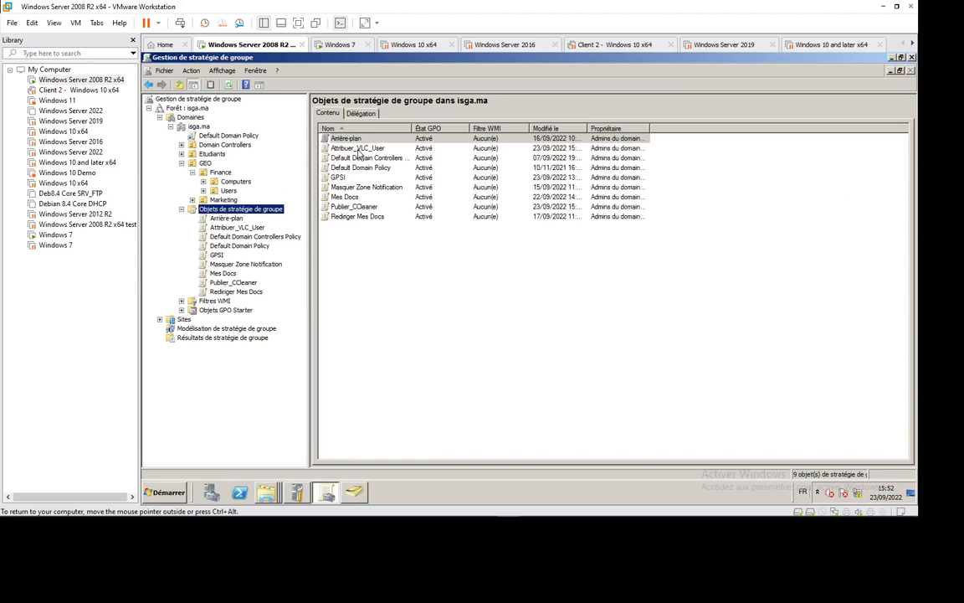
{"action": "left_click", "coordinate": [351, 206]}
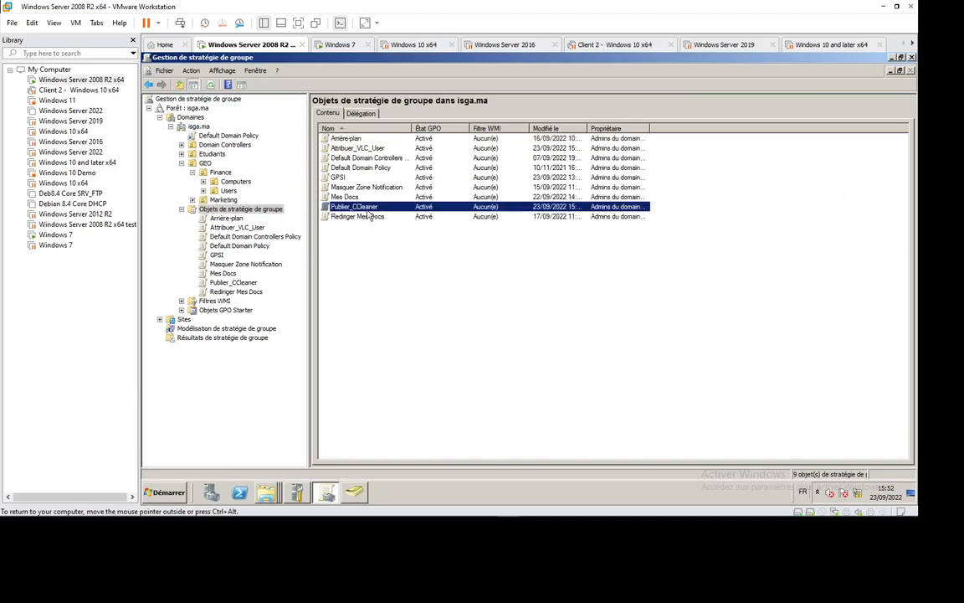
{"action": "right_click", "coordinate": [339, 208]}
{"action": "left_click", "coordinate": [356, 216]}
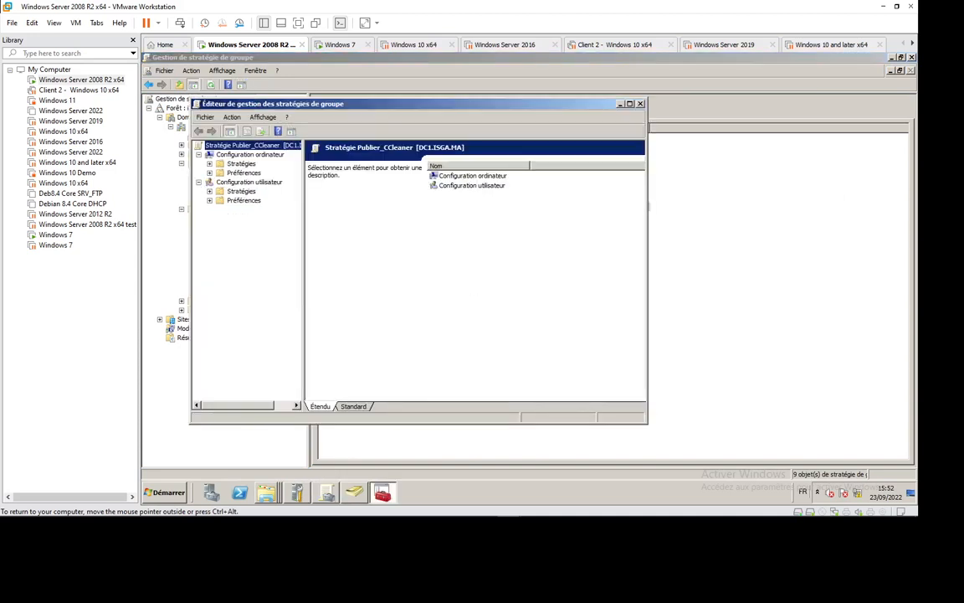
{"action": "left_click", "coordinate": [209, 190]}
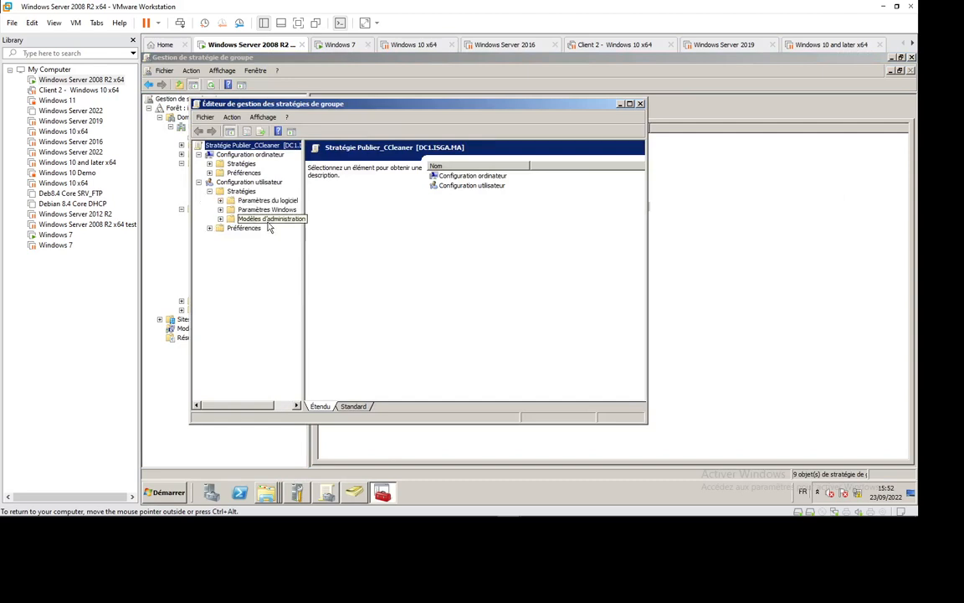
{"action": "left_click", "coordinate": [209, 172]}
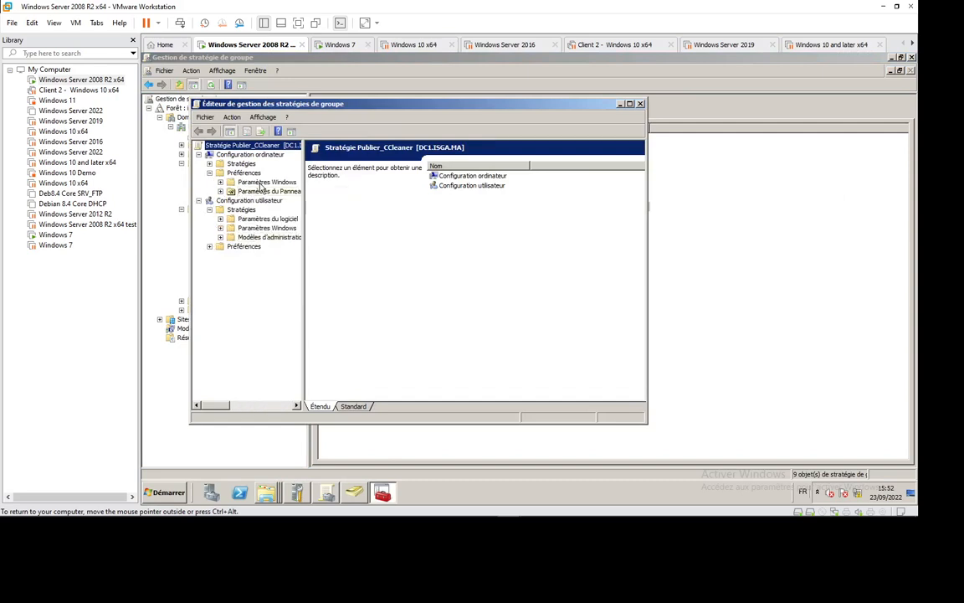
{"action": "left_click", "coordinate": [225, 182]}
{"action": "left_click", "coordinate": [220, 182]}
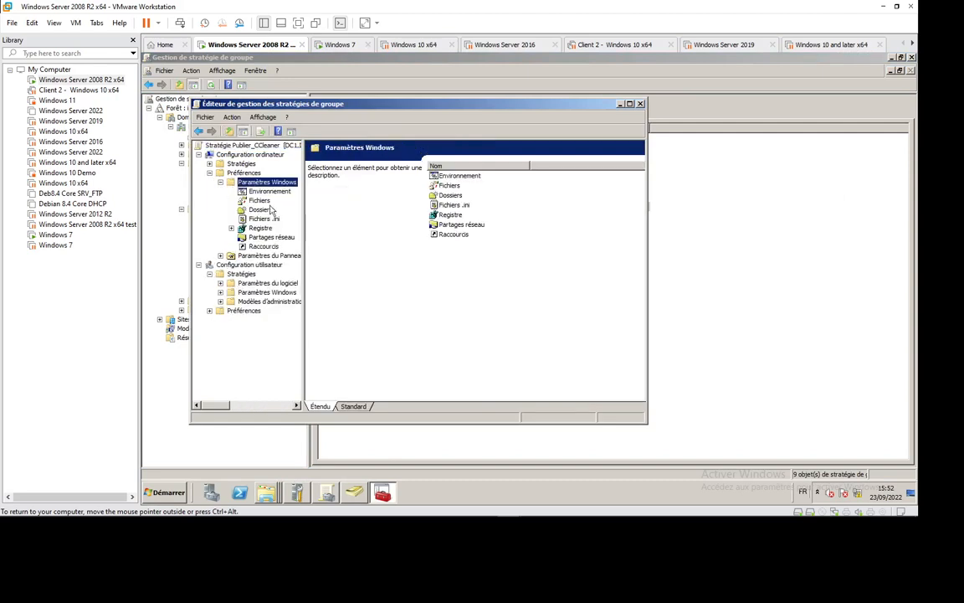
{"action": "key", "text": "Left"}
{"action": "left_click", "coordinate": [210, 172]}
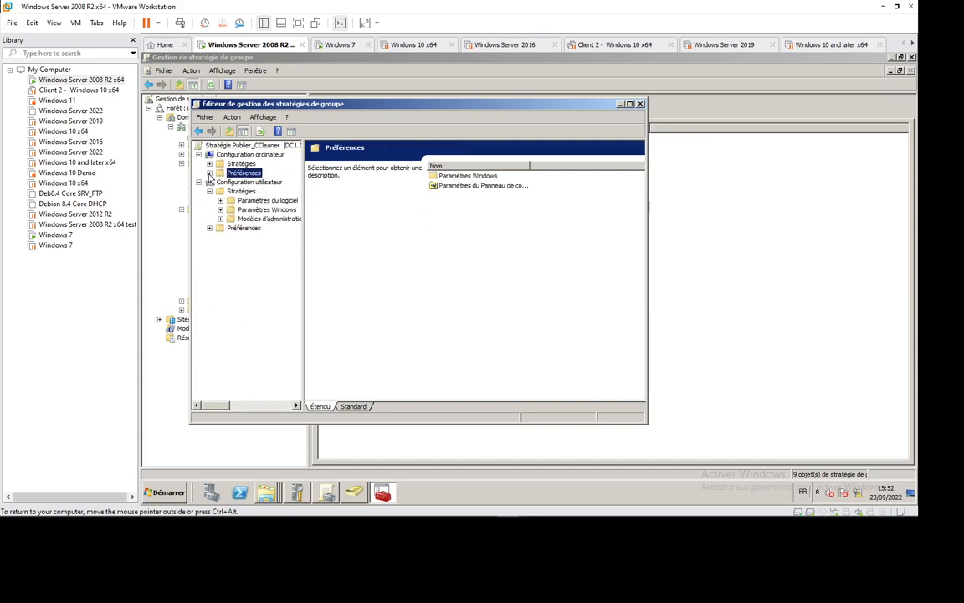
Step: Try to add the ccsetup503 package to software installation under computer configuration, and cancel at the deployment type choice
{"action": "left_click", "coordinate": [210, 164]}
{"action": "left_click", "coordinate": [256, 173]}
{"action": "left_click", "coordinate": [221, 173]}
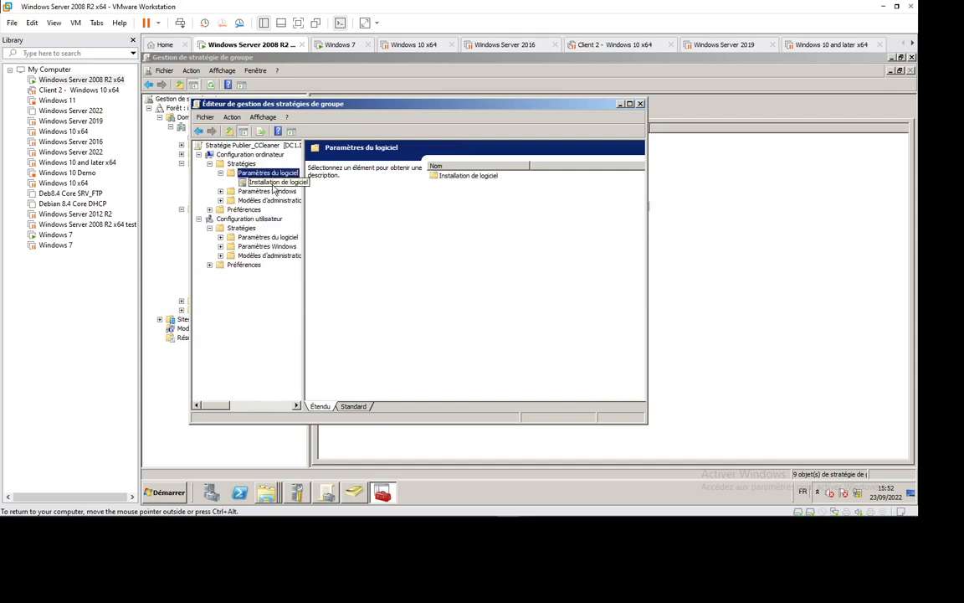
{"action": "left_click", "coordinate": [279, 183]}
{"action": "right_click", "coordinate": [279, 184]}
{"action": "mouse_move", "coordinate": [314, 187]}
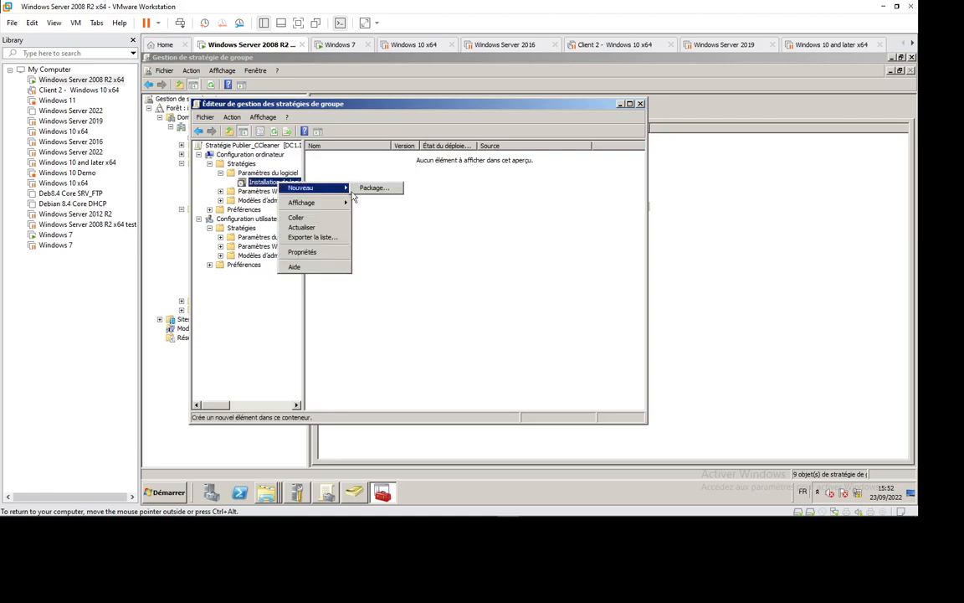
{"action": "left_click", "coordinate": [374, 188]}
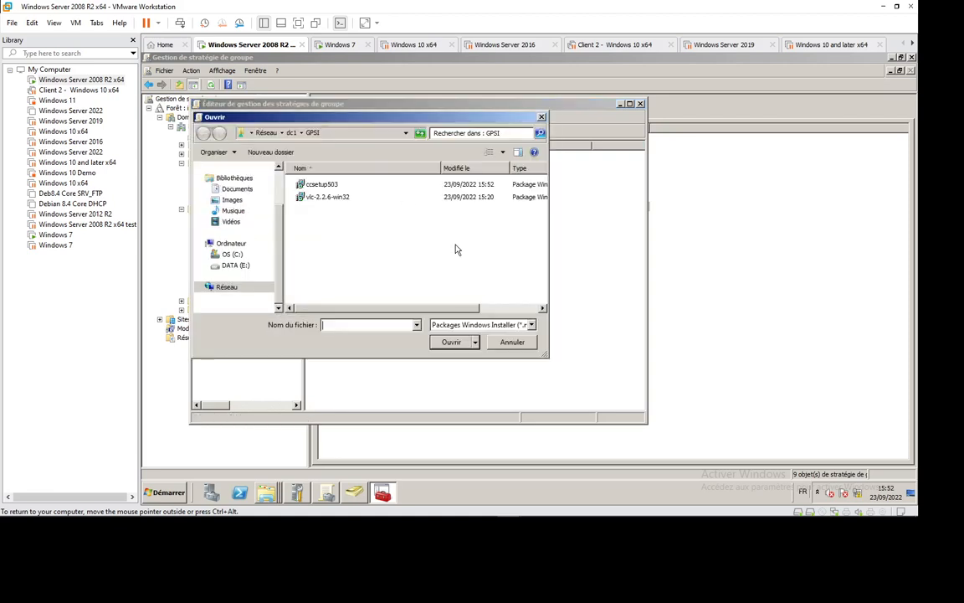
{"action": "left_click", "coordinate": [332, 198]}
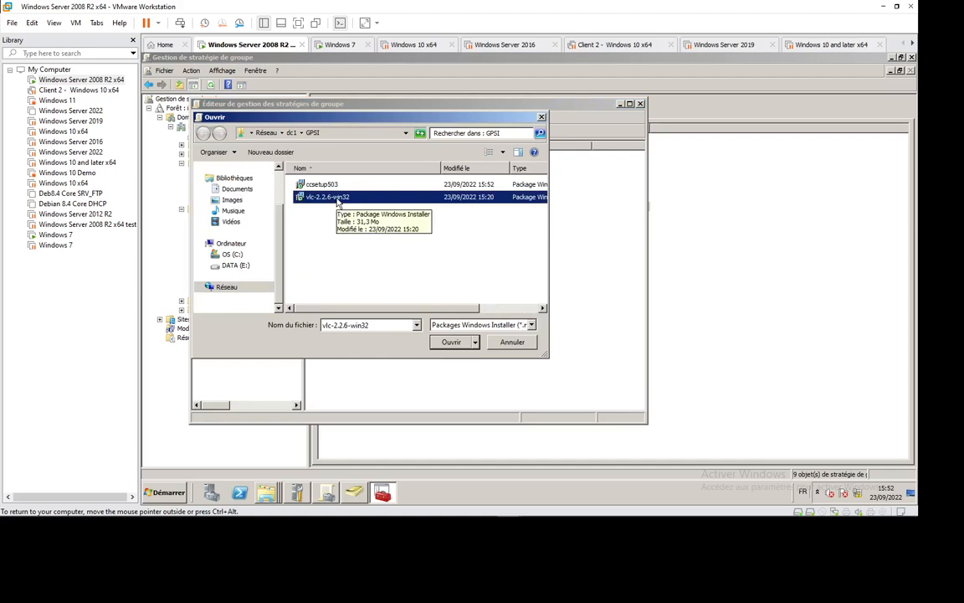
{"action": "double_click", "coordinate": [305, 183]}
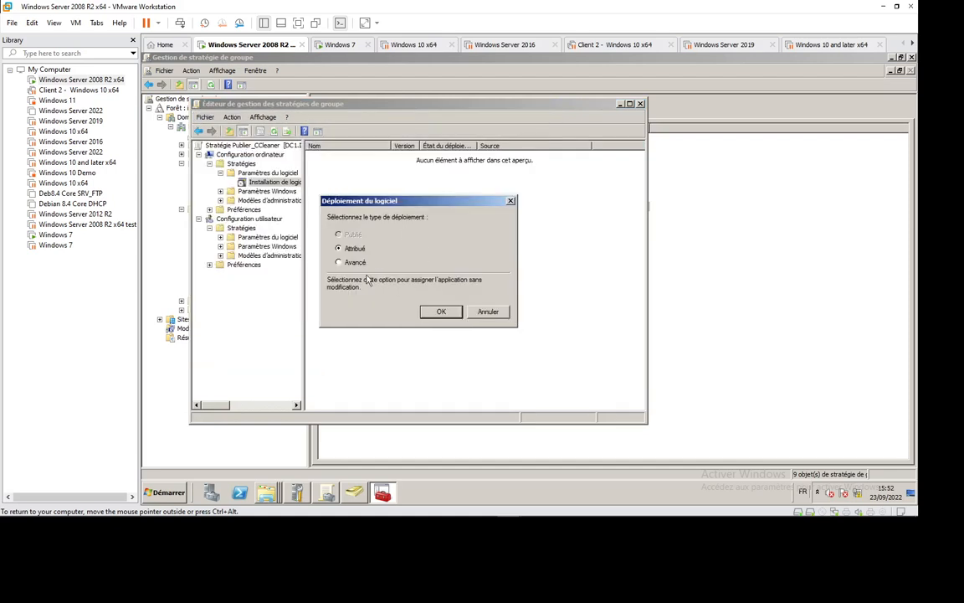
{"action": "left_click", "coordinate": [487, 313]}
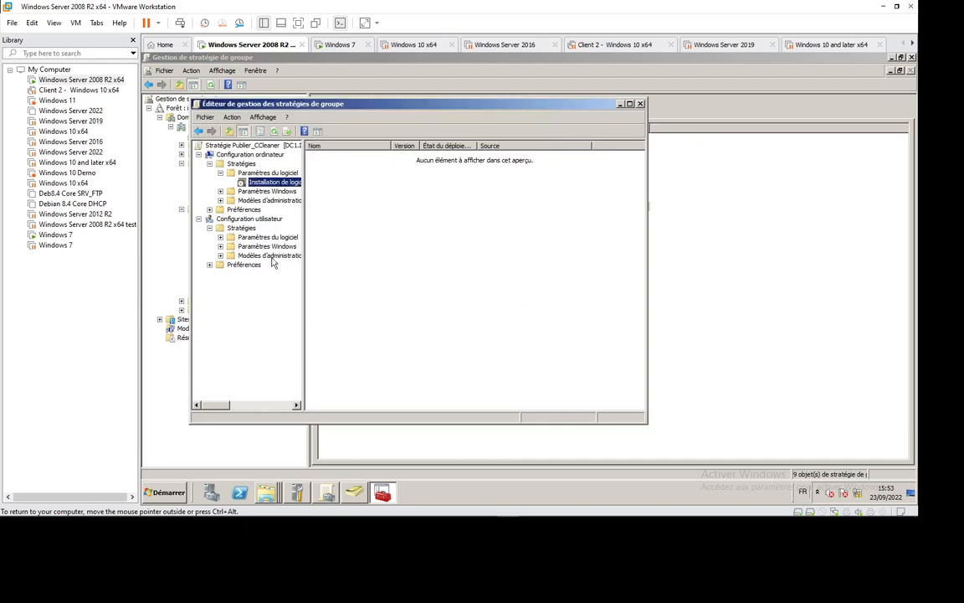
Step: Add the ccsetup503 package from \\dc1\GPSI to software installation under user configuration, with deployment type Publié
{"action": "left_click", "coordinate": [220, 238]}
{"action": "left_click", "coordinate": [269, 247]}
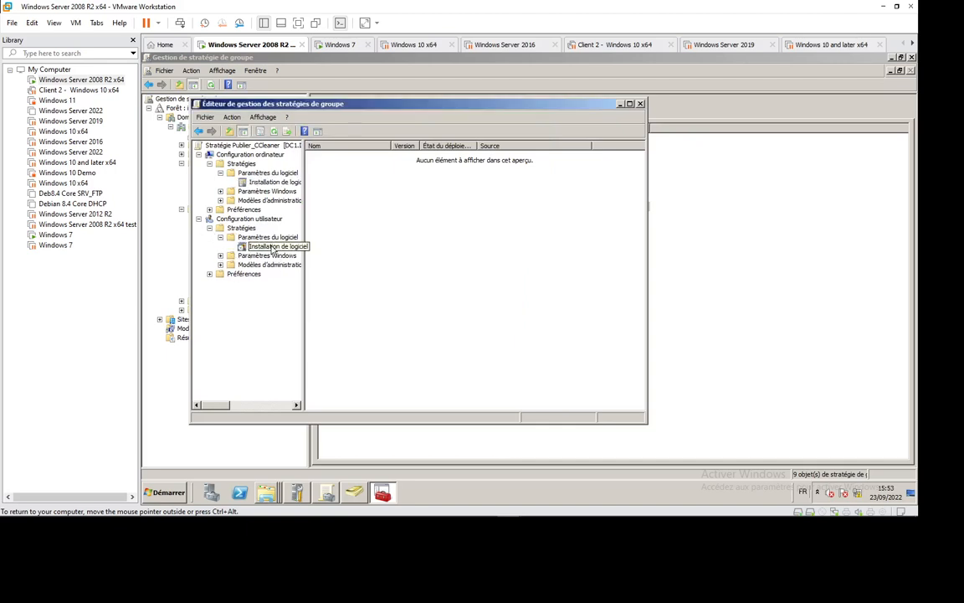
{"action": "right_click", "coordinate": [272, 249]}
{"action": "mouse_move", "coordinate": [302, 252]}
{"action": "left_click", "coordinate": [360, 252]}
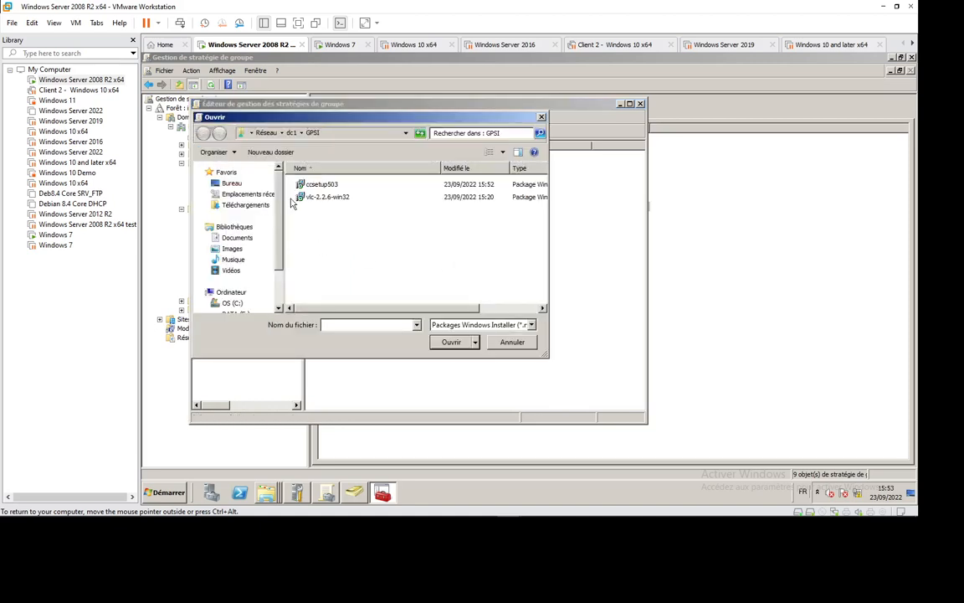
{"action": "left_click", "coordinate": [312, 184]}
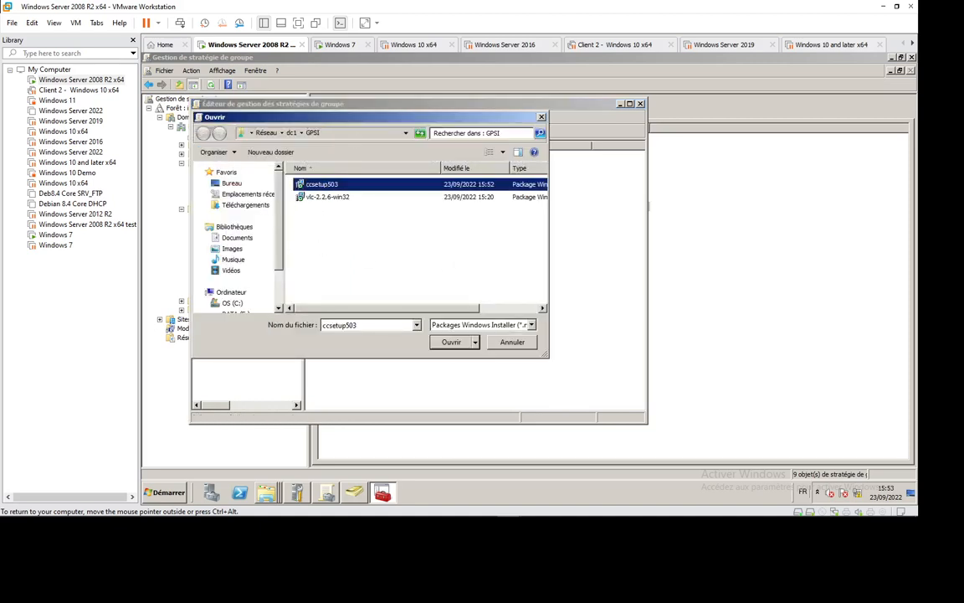
{"action": "left_click", "coordinate": [241, 133]}
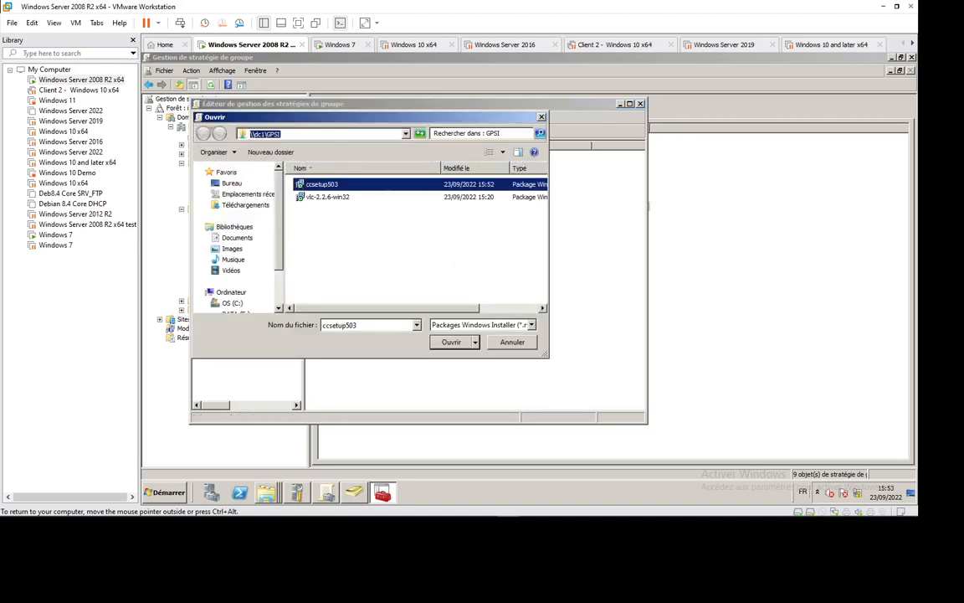
{"action": "left_click", "coordinate": [454, 343]}
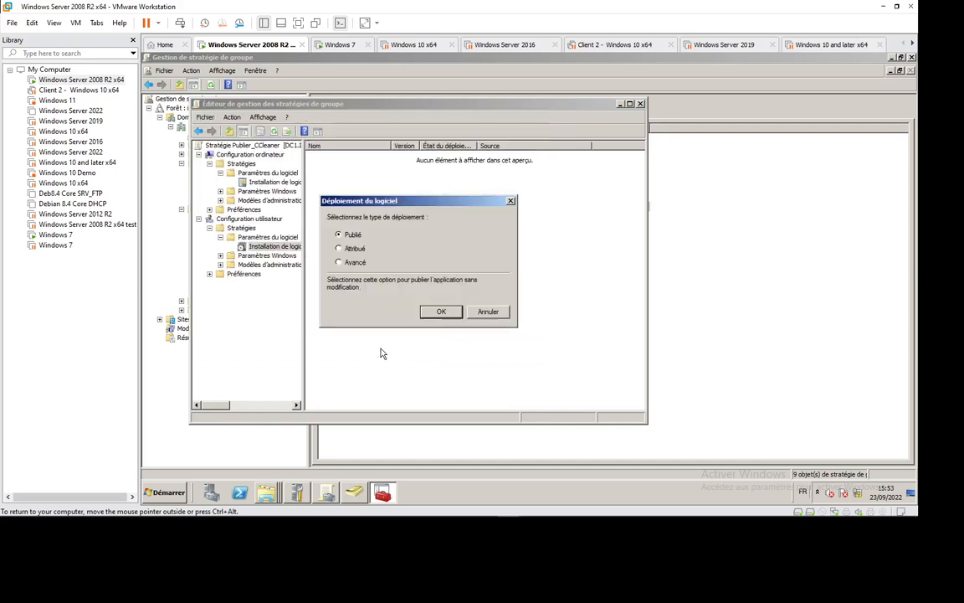
{"action": "left_click", "coordinate": [440, 311]}
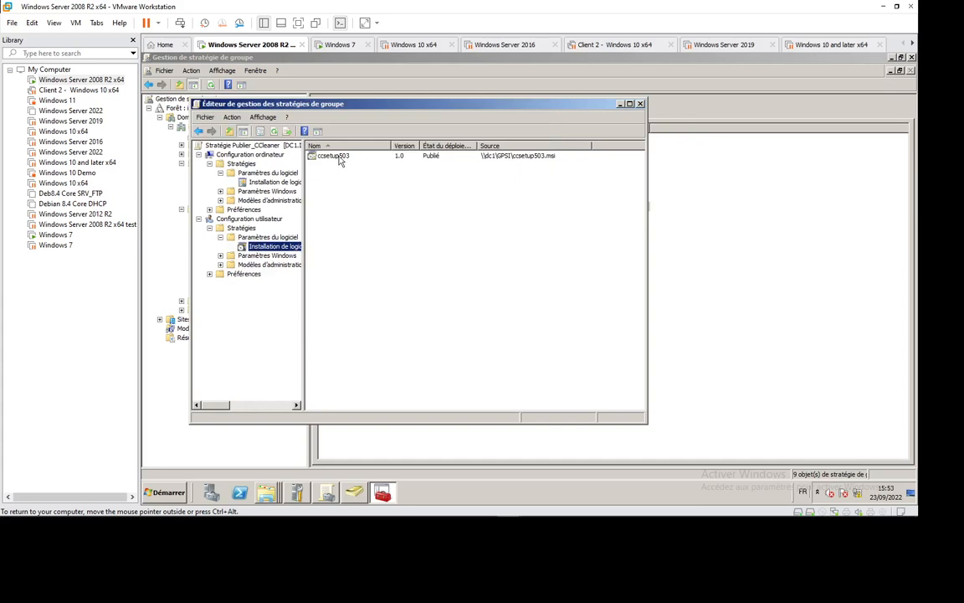
Step: Examine the ccsetup503 package's general properties, available tasks and deployment options
{"action": "right_click", "coordinate": [338, 157]}
{"action": "left_click", "coordinate": [368, 225]}
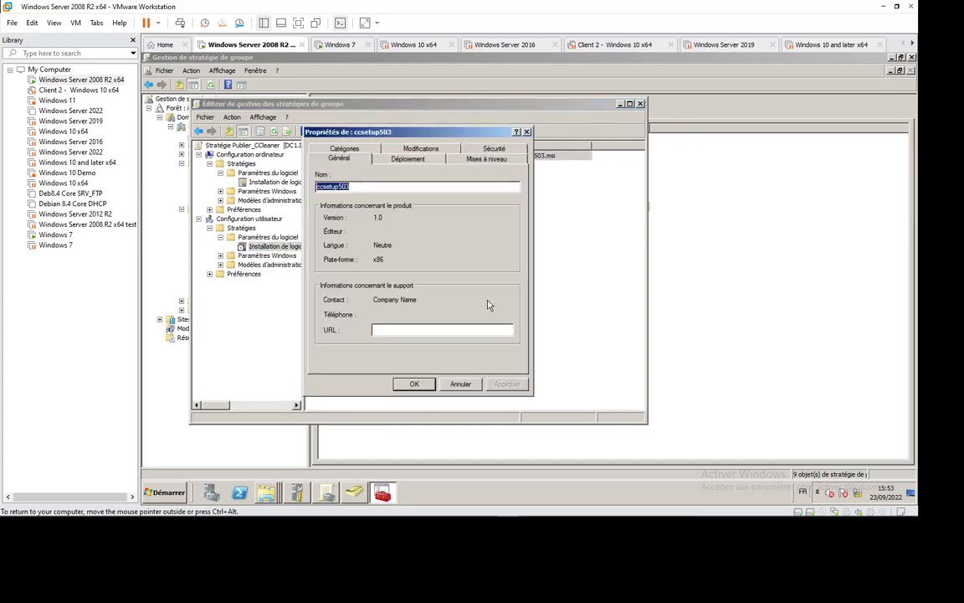
{"action": "left_click", "coordinate": [460, 385]}
{"action": "right_click", "coordinate": [345, 158]}
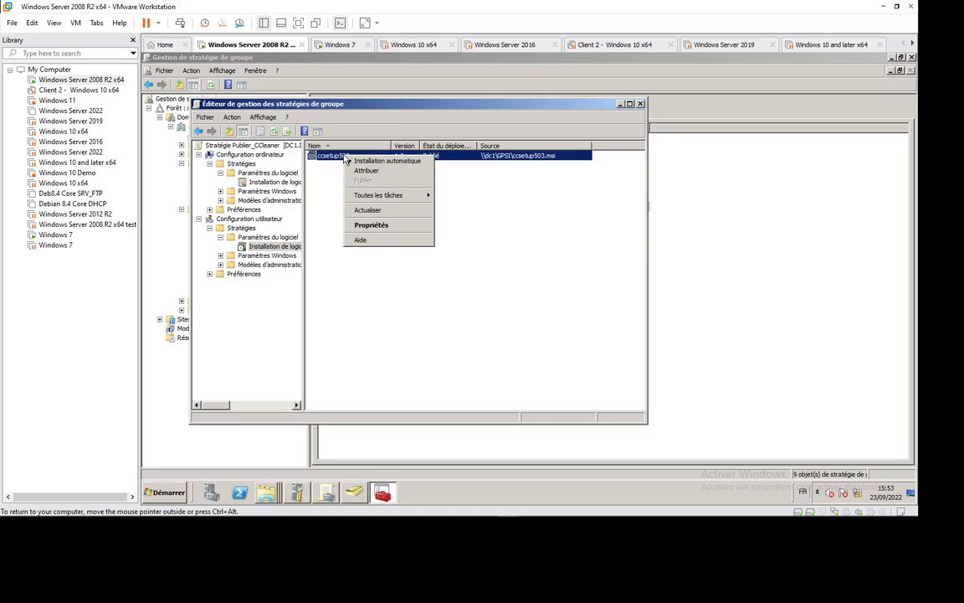
{"action": "mouse_move", "coordinate": [845, 515]}
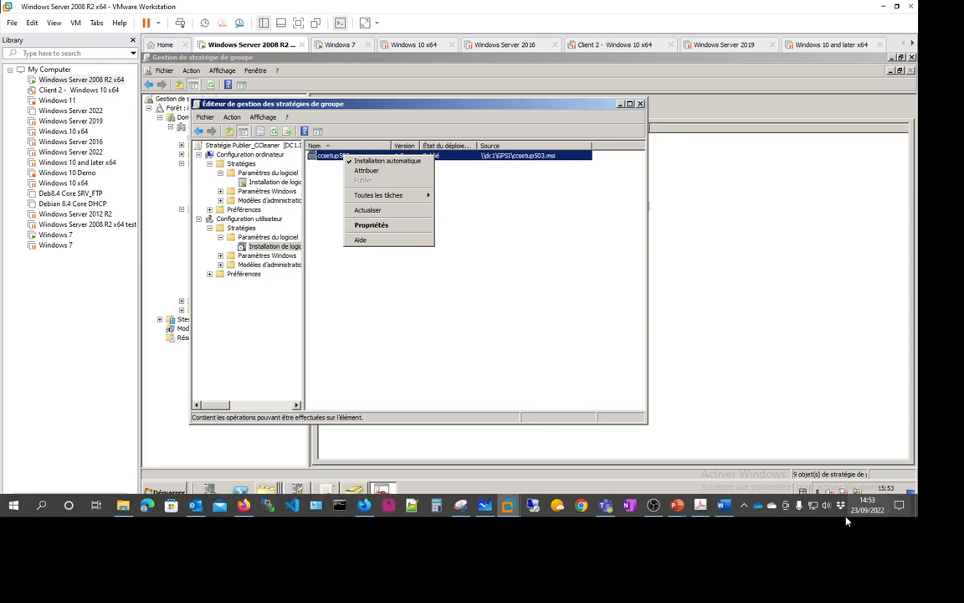
{"action": "left_click", "coordinate": [745, 509]}
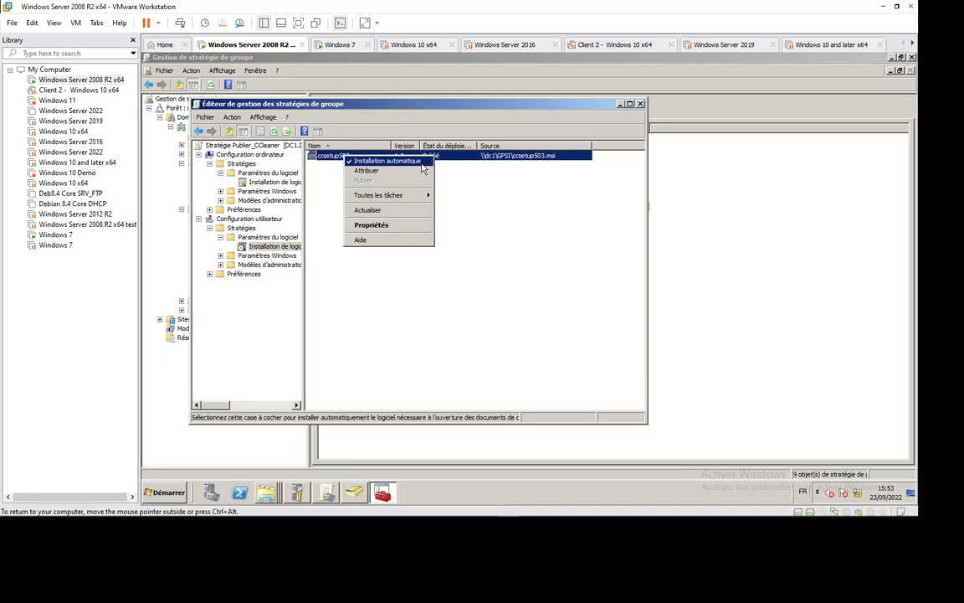
{"action": "mouse_move", "coordinate": [427, 196]}
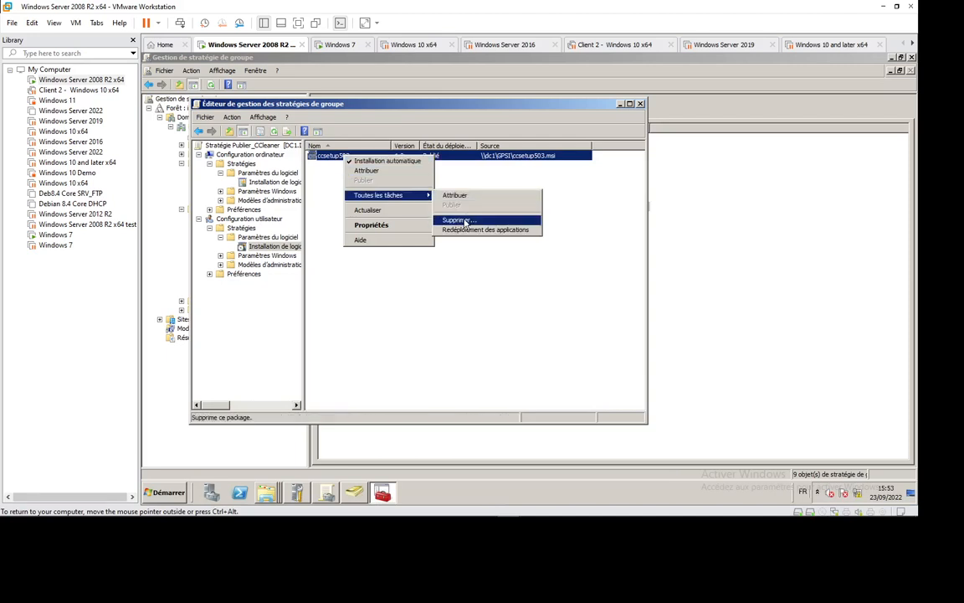
{"action": "left_click", "coordinate": [387, 226]}
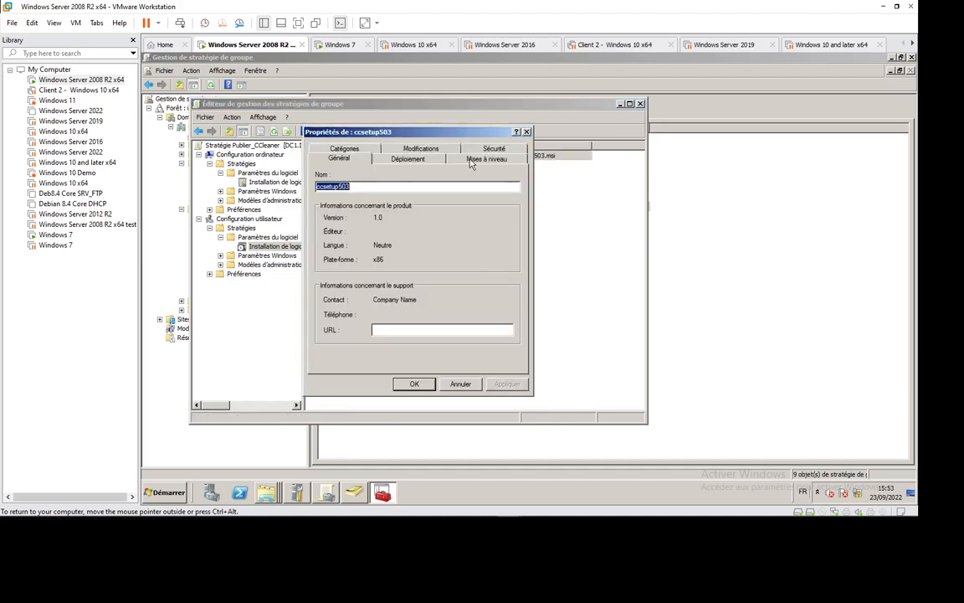
{"action": "left_click", "coordinate": [403, 159]}
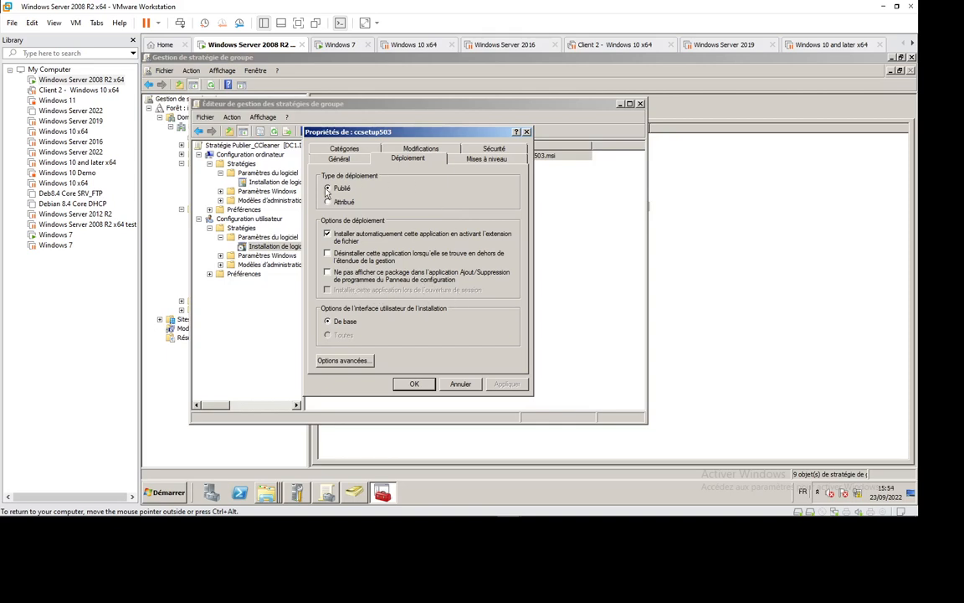
{"action": "left_click", "coordinate": [412, 383]}
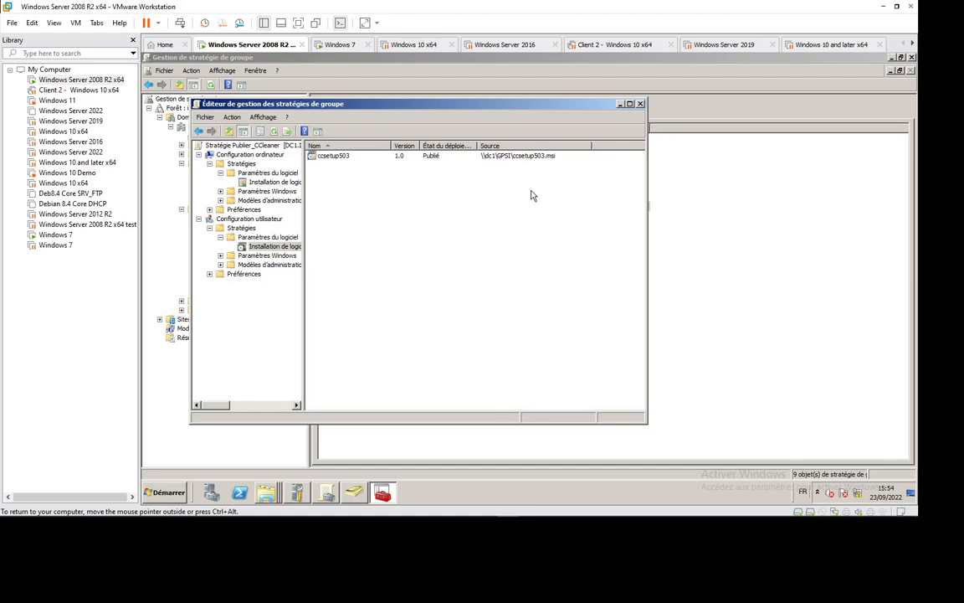
Step: Close the policy editor and link the Publier_CCleaner GPO to the Users organizational unit under GEO/Finance
{"action": "left_click", "coordinate": [640, 105]}
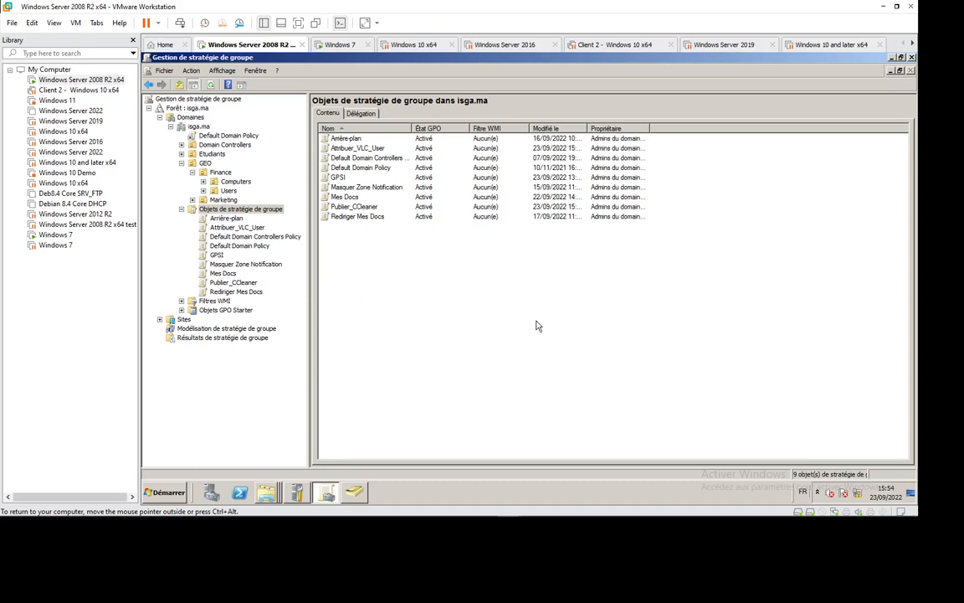
{"action": "left_click_drag", "start_coordinate": [243, 231], "coordinate": [193, 191]}
{"action": "left_click", "coordinate": [241, 292]}
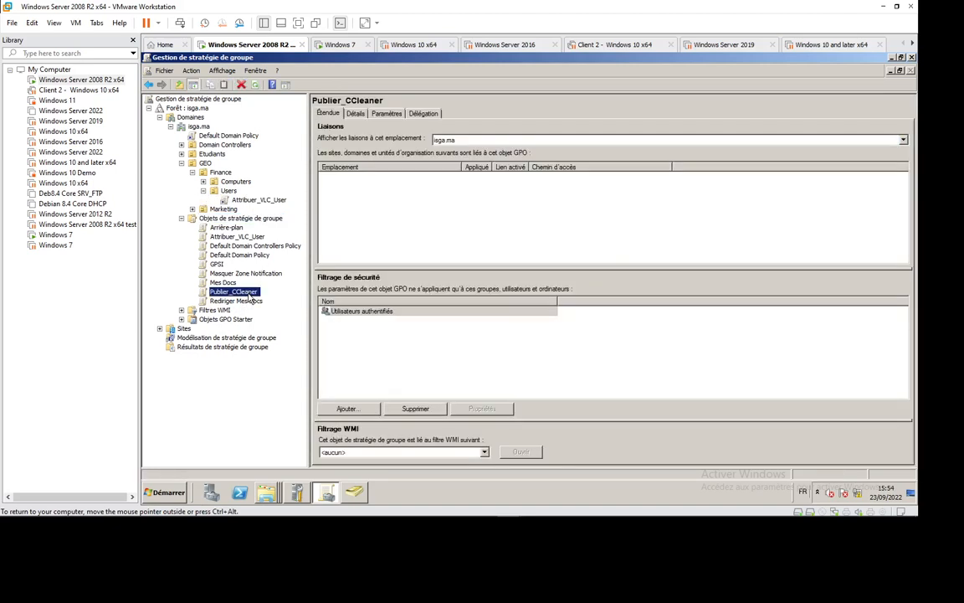
{"action": "left_click_drag", "start_coordinate": [248, 295], "coordinate": [227, 190]}
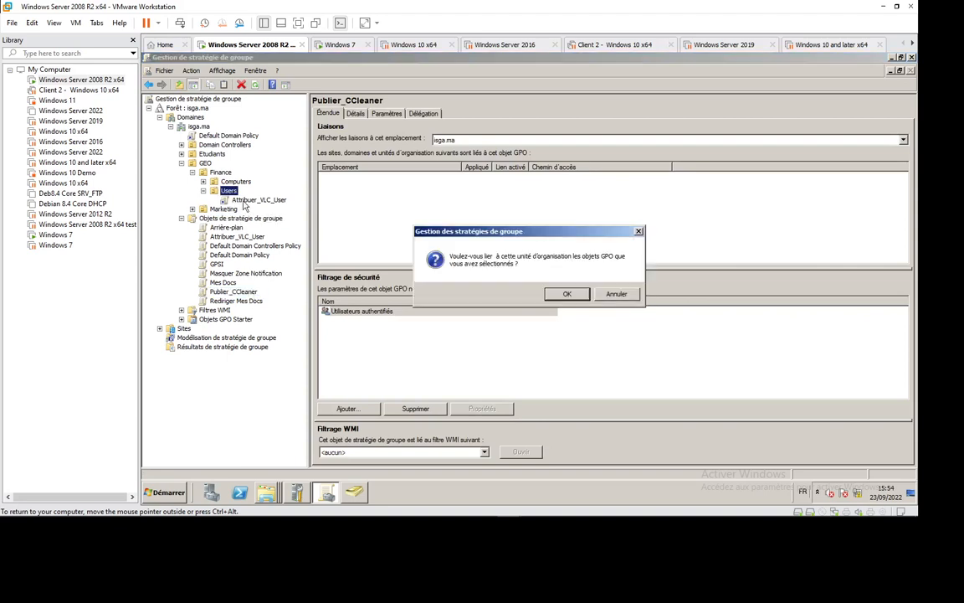
{"action": "left_click", "coordinate": [566, 295]}
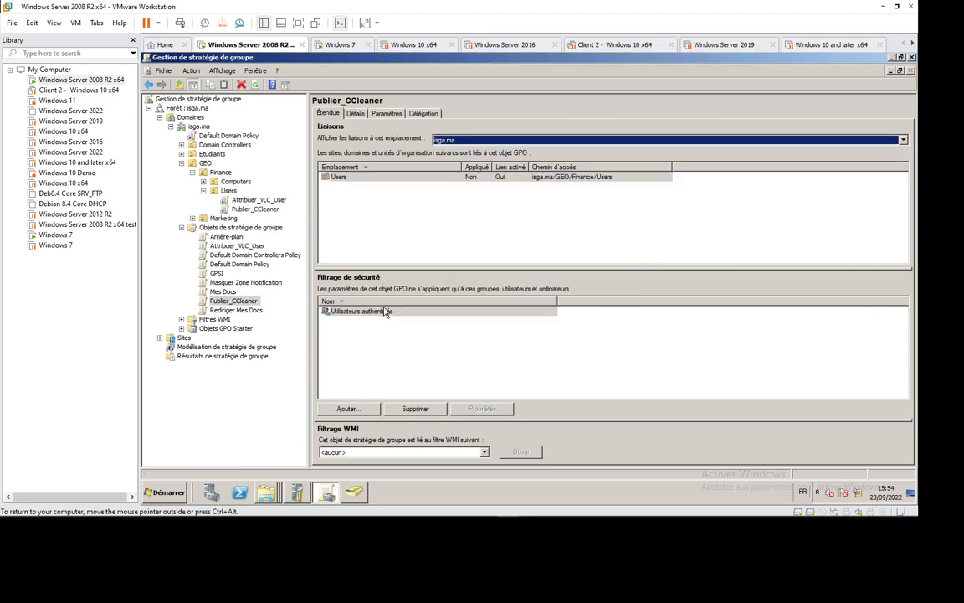
Step: Switch to the Windows 7 virtual machine and force a Group Policy update with gpupdate/force in a command prompt
{"action": "left_click", "coordinate": [338, 46]}
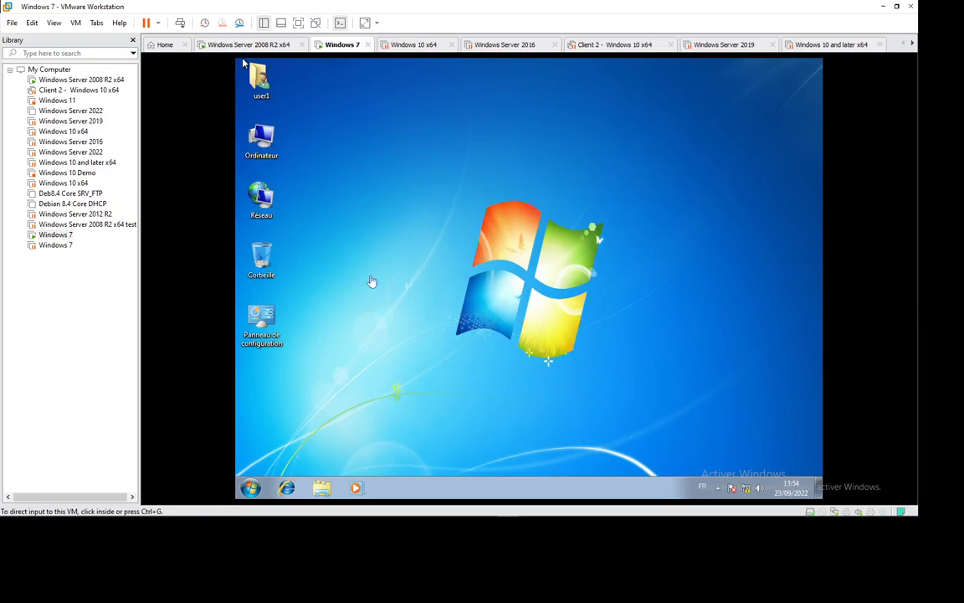
{"action": "left_click", "coordinate": [250, 489]}
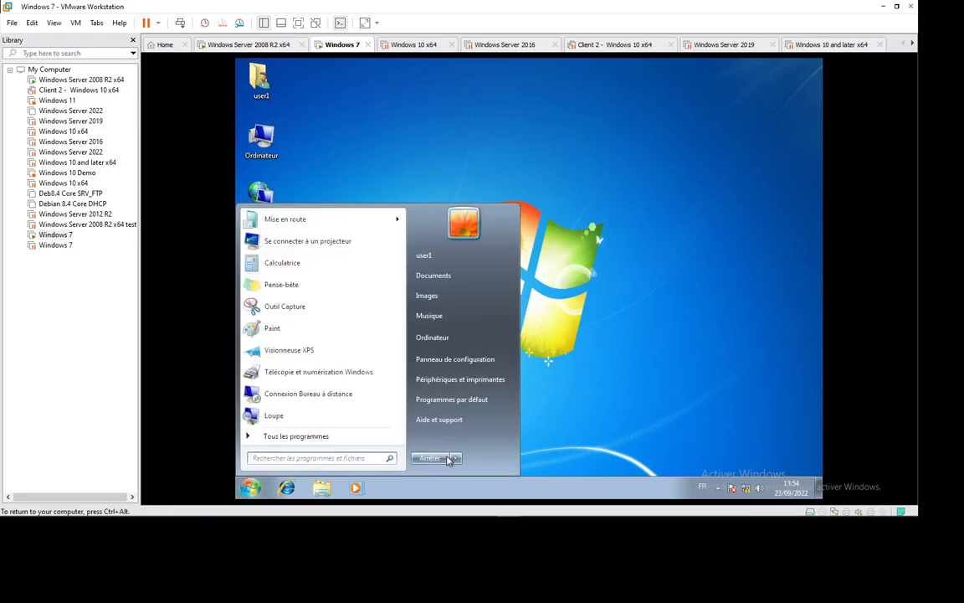
{"action": "left_click", "coordinate": [672, 361]}
{"action": "key", "text": "super+r"}
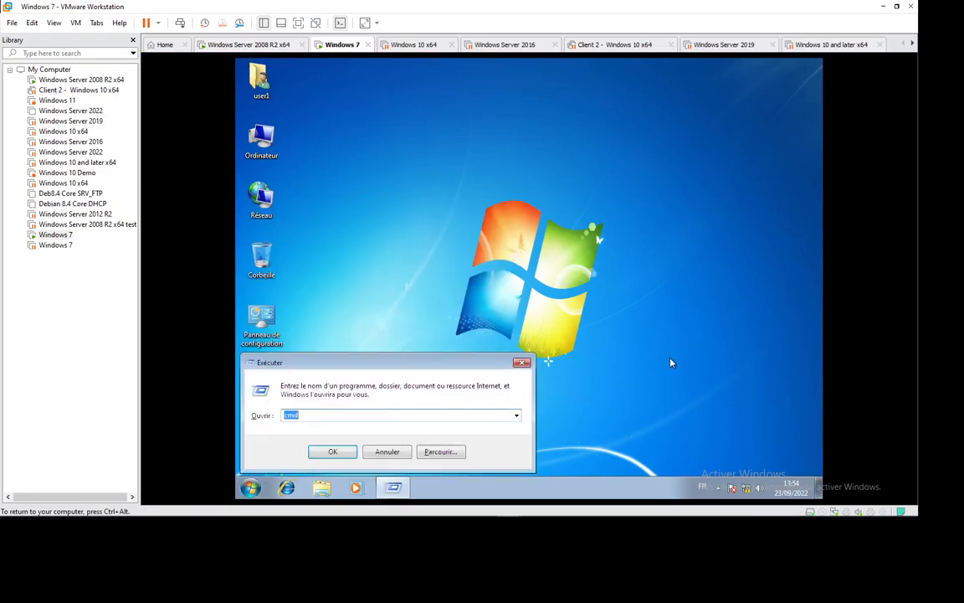
{"action": "key", "text": "Return"}
{"action": "type", "text": "g"}
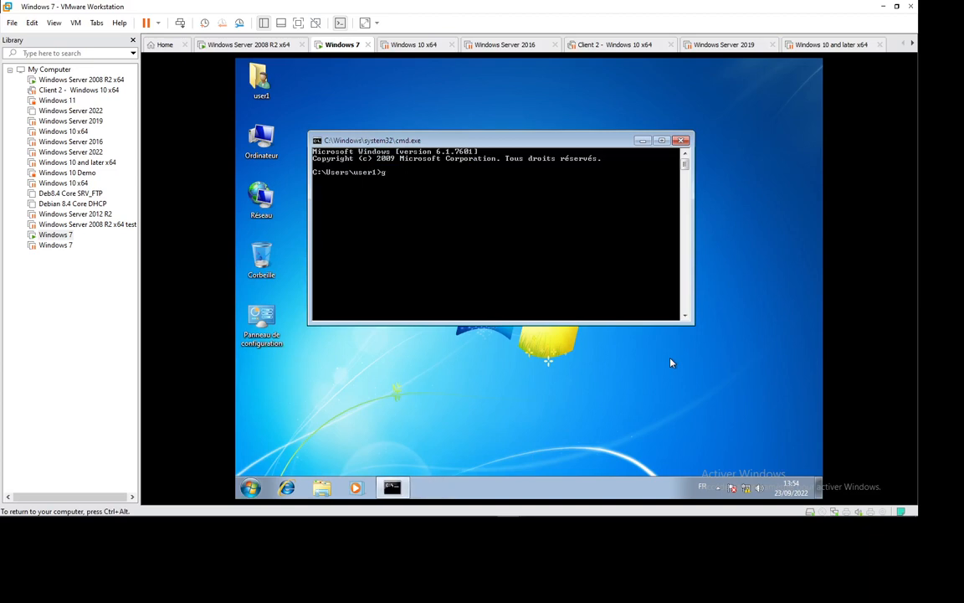
{"action": "type", "text": "pupdate/force"}
{"action": "key", "text": "Return"}
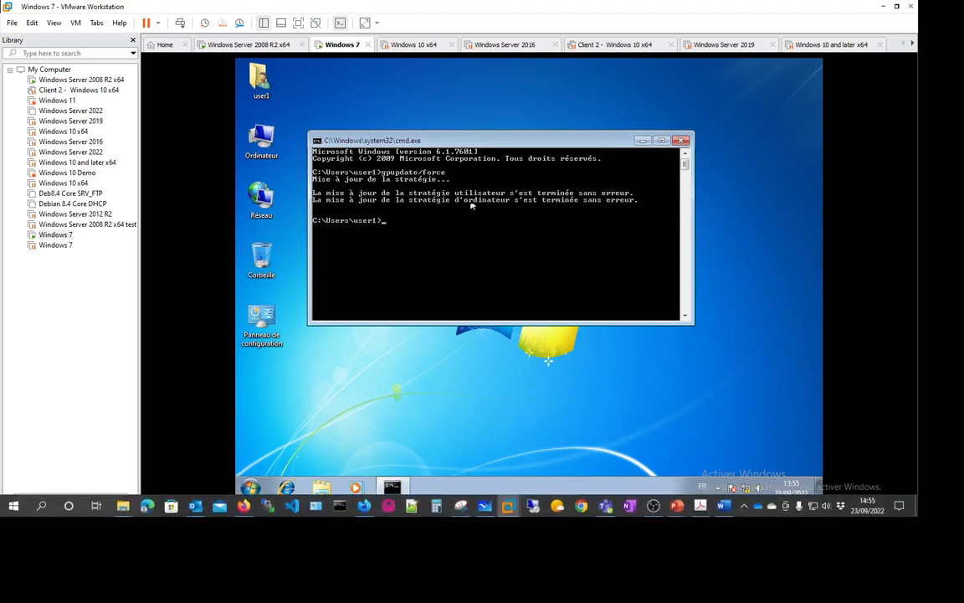
Step: Install the published ccsetup503 program from the network through Programmes et fonctionnalités in the Control Panel
{"action": "key", "text": "super"}
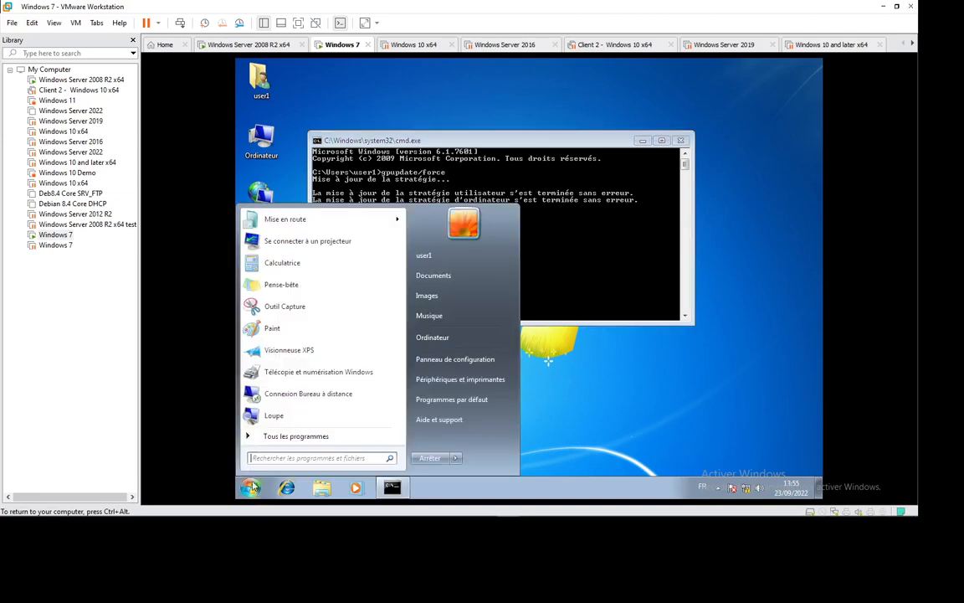
{"action": "left_click", "coordinate": [491, 367]}
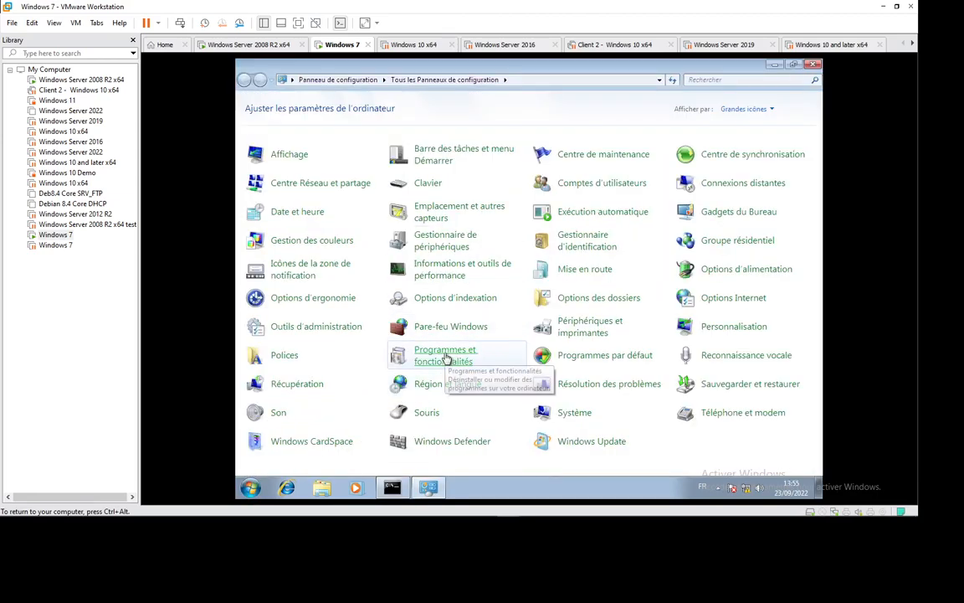
{"action": "left_click", "coordinate": [446, 358]}
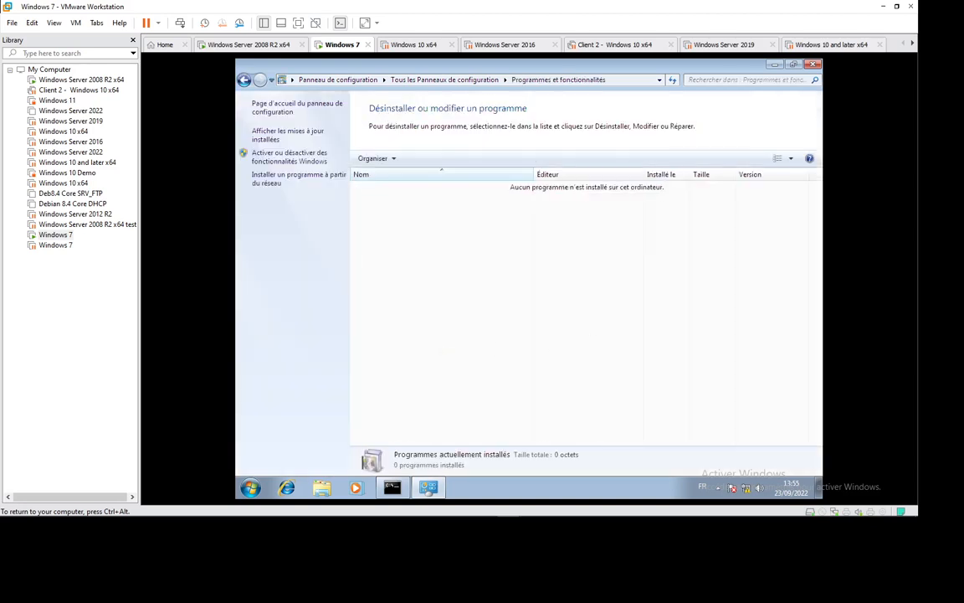
{"action": "left_click", "coordinate": [277, 183]}
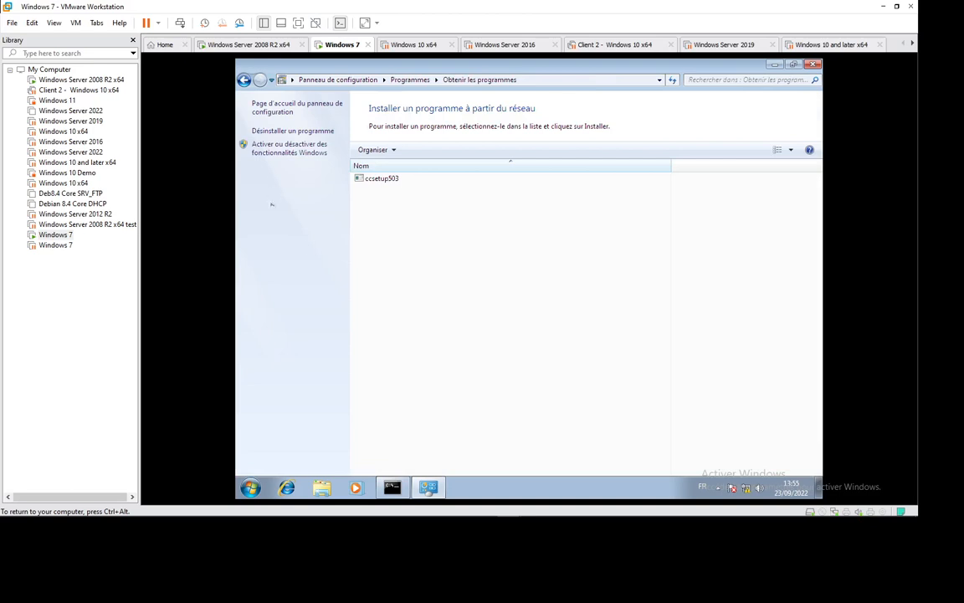
{"action": "left_click", "coordinate": [417, 180]}
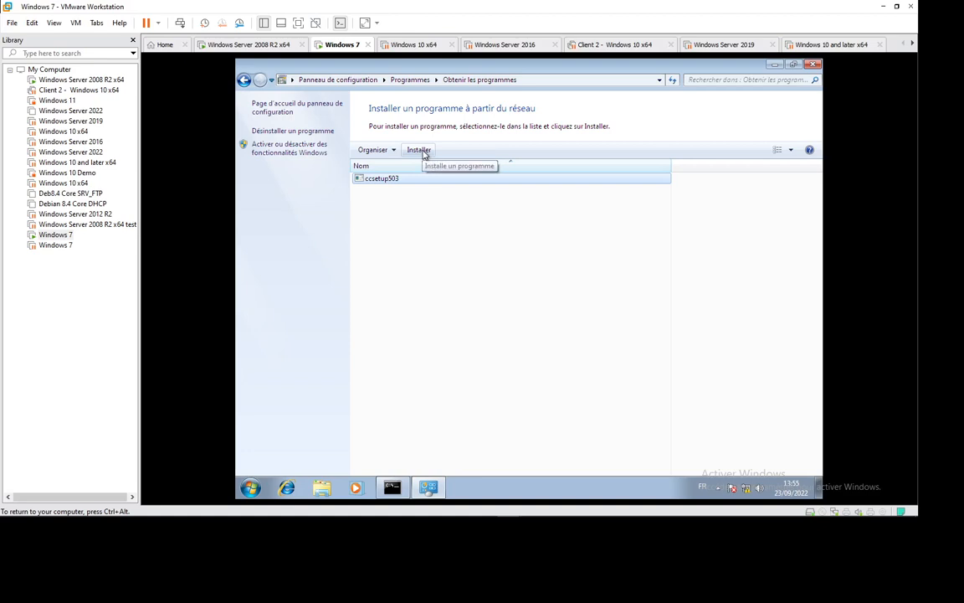
{"action": "left_click", "coordinate": [419, 150]}
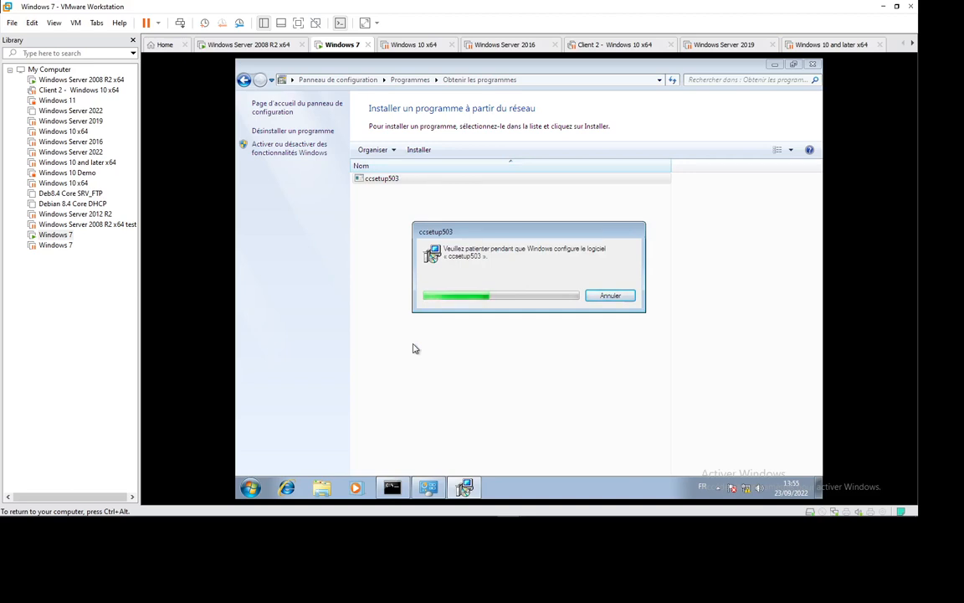
Step: Capture the whole Windows 7 desktop during the ccsetup503 installation with the host's Outil Capture d'écran, and minimize the capture window
{"action": "mouse_move", "coordinate": [704, 516]}
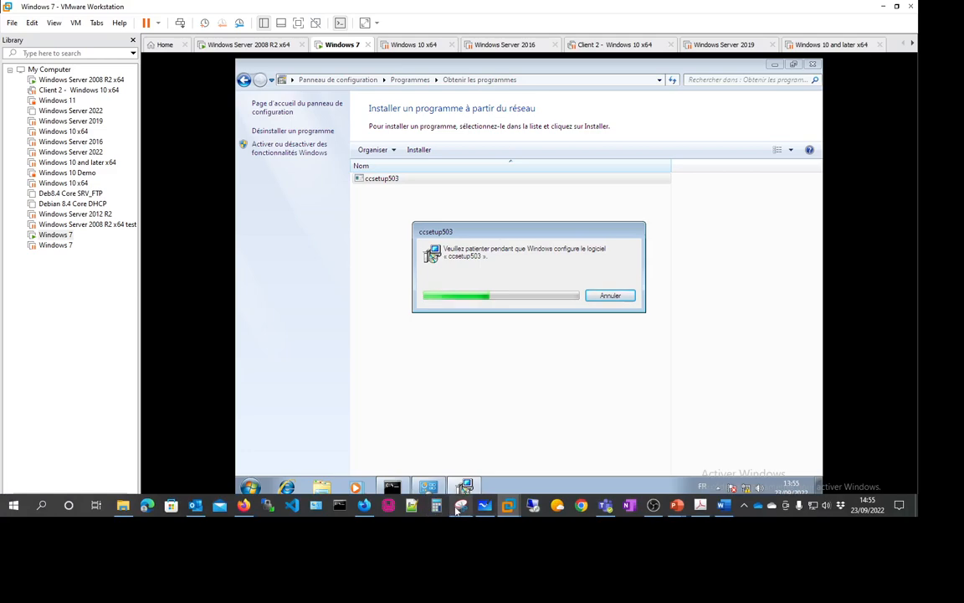
{"action": "left_click", "coordinate": [435, 506]}
{"action": "left_click", "coordinate": [149, 39]}
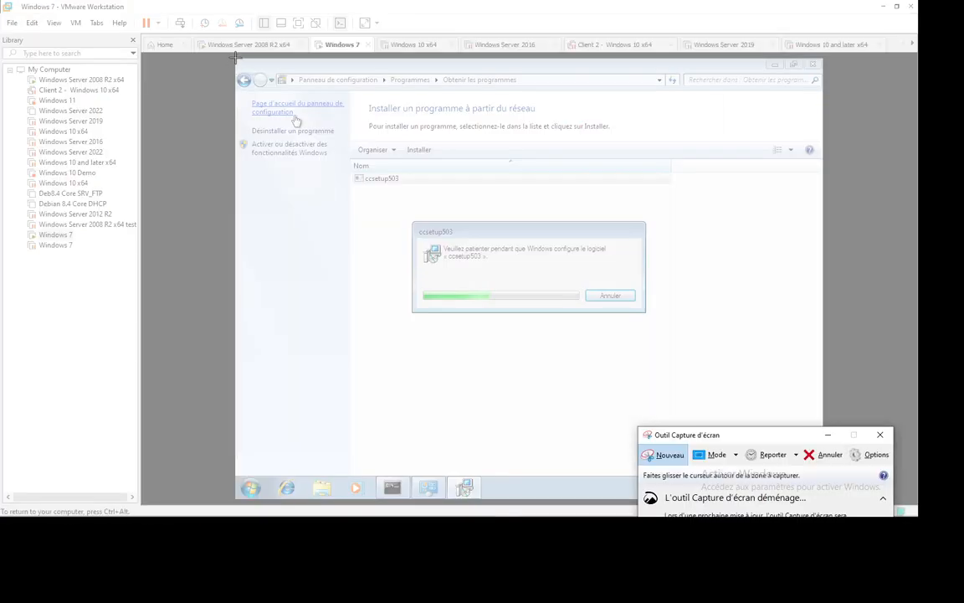
{"action": "left_click_drag", "start_coordinate": [236, 59], "coordinate": [823, 501]}
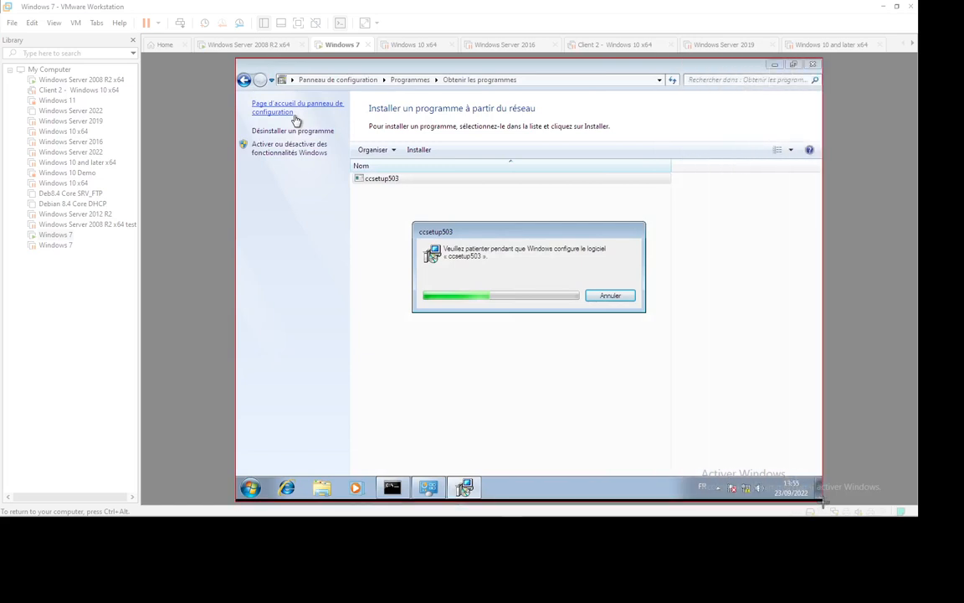
{"action": "left_click_drag", "start_coordinate": [823, 501], "coordinate": [823, 501]}
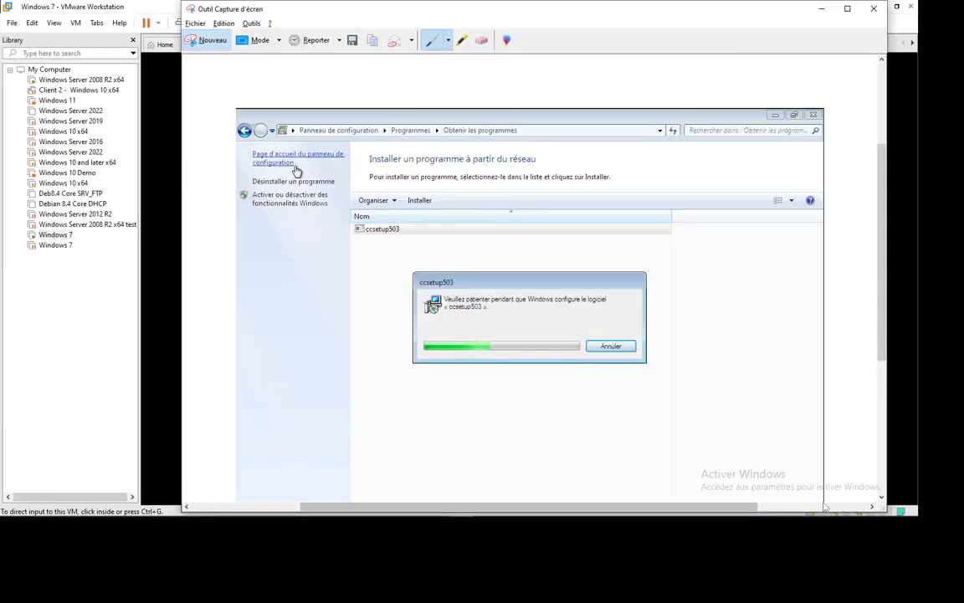
{"action": "left_click", "coordinate": [824, 10]}
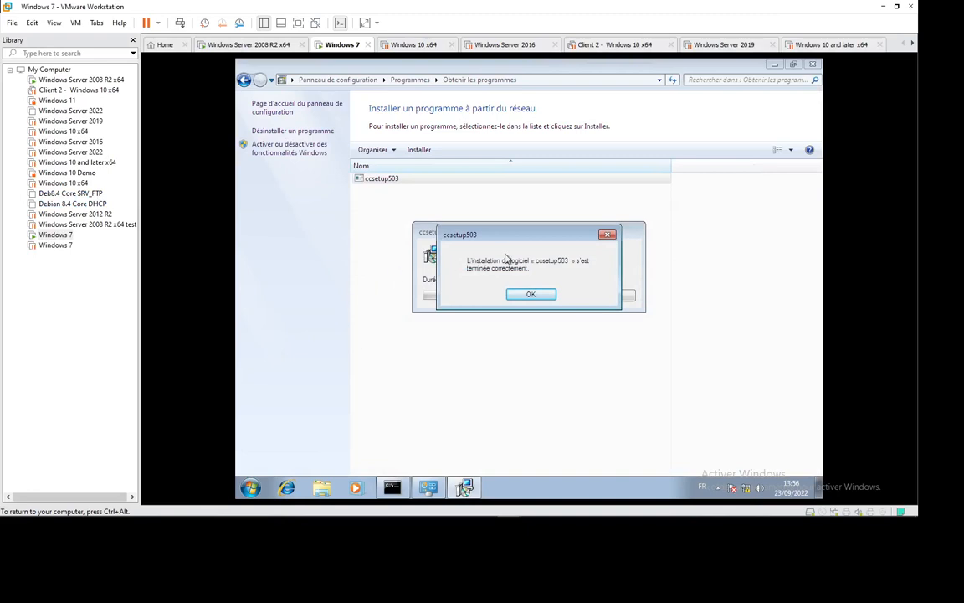
Step: Dismiss the ccsetup503 installation dialog, minimize the programs window and select the CCleaner shortcut on the desktop
{"action": "left_click", "coordinate": [533, 296]}
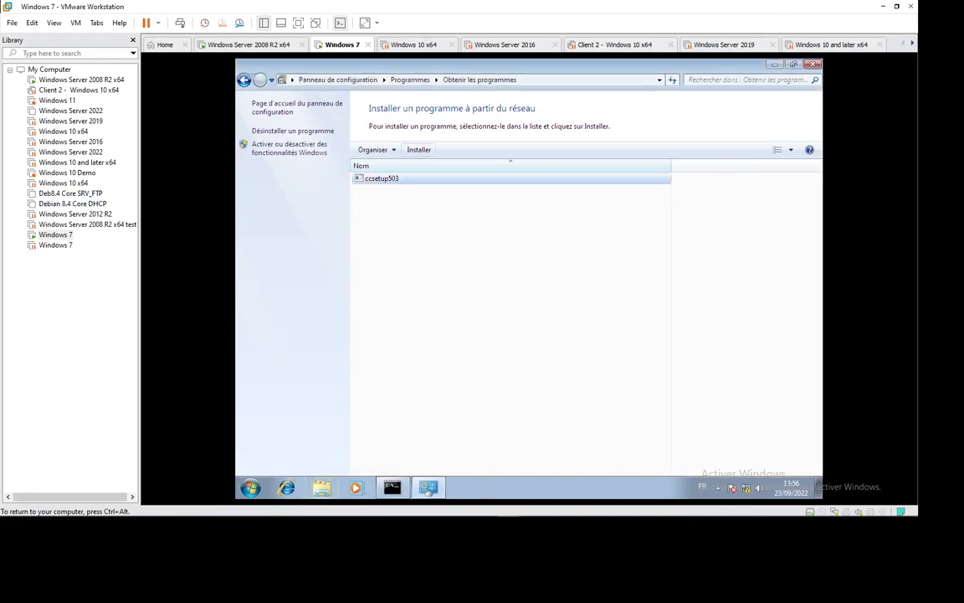
{"action": "left_click", "coordinate": [776, 64]}
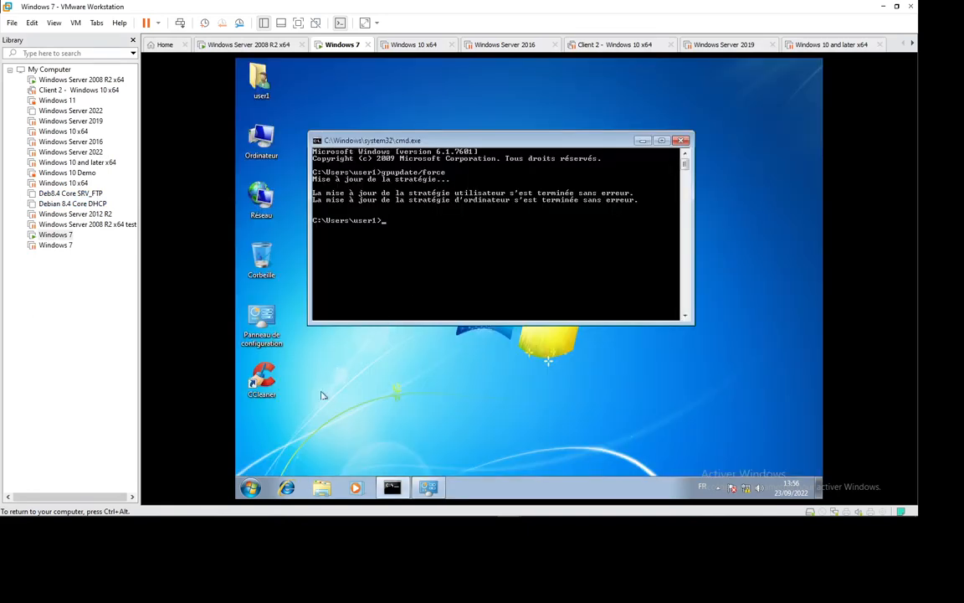
{"action": "left_click", "coordinate": [263, 381]}
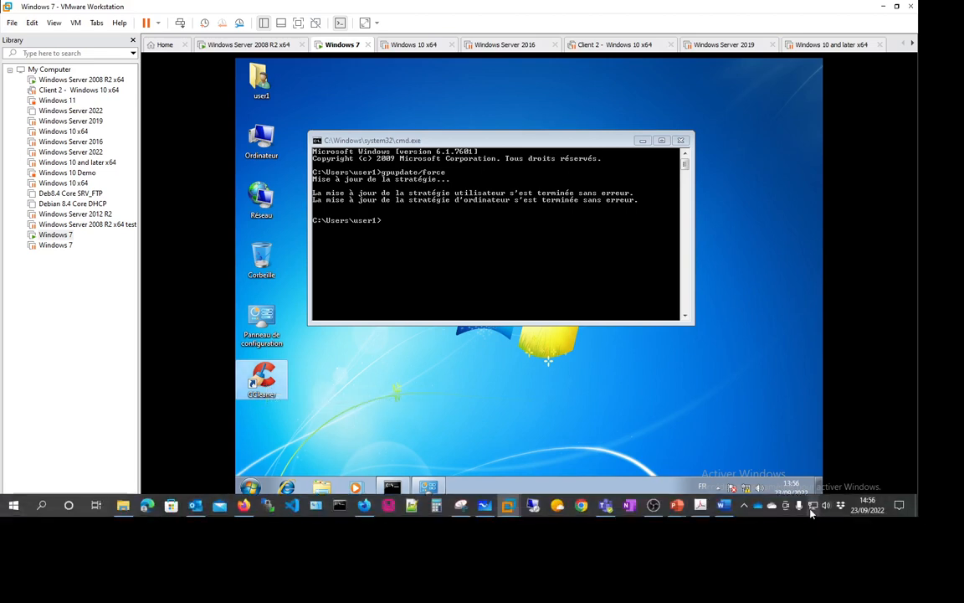
{"action": "left_click", "coordinate": [742, 505]}
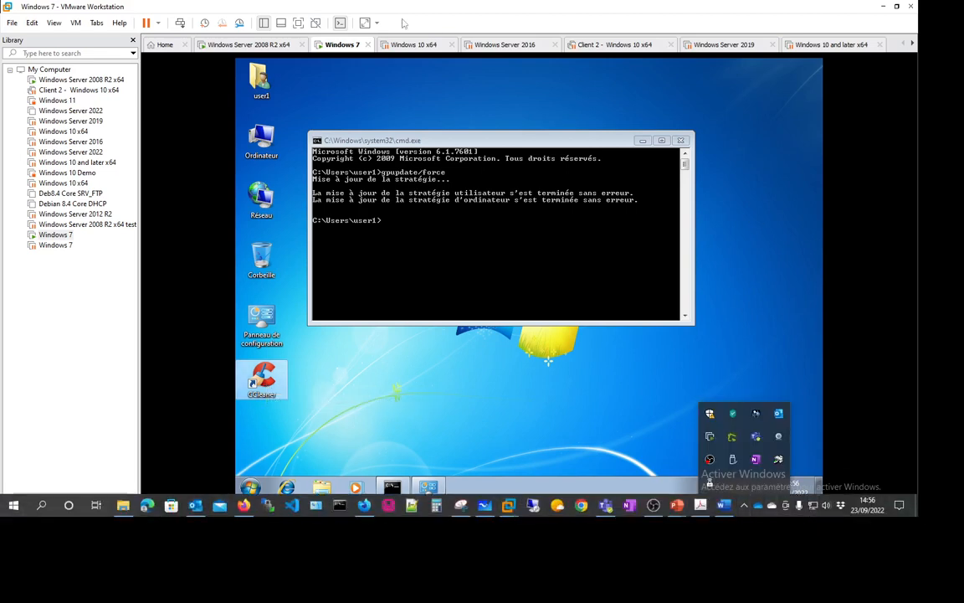
{"action": "left_click", "coordinate": [500, 143]}
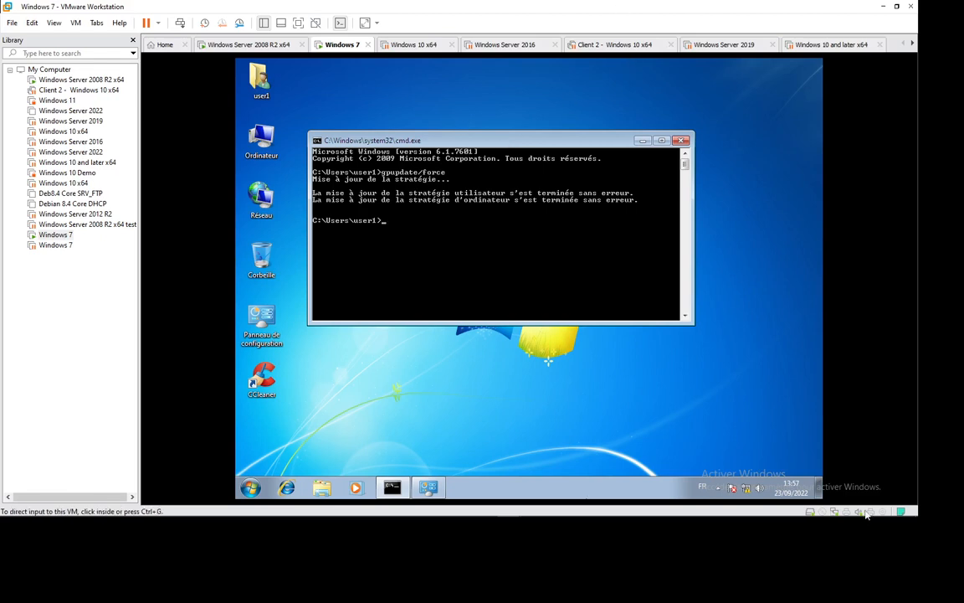
{"action": "left_click", "coordinate": [718, 488]}
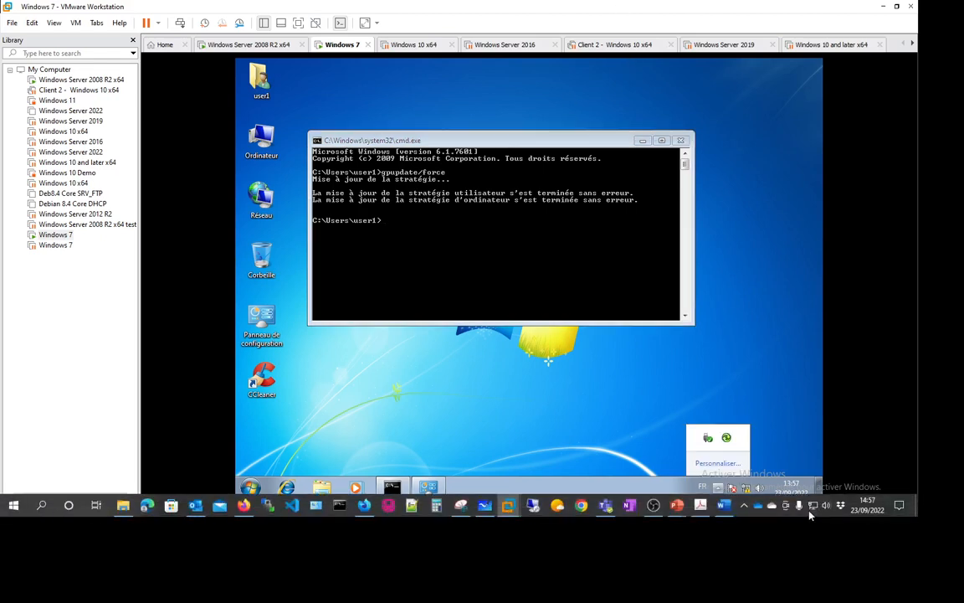
{"action": "left_click", "coordinate": [632, 484]}
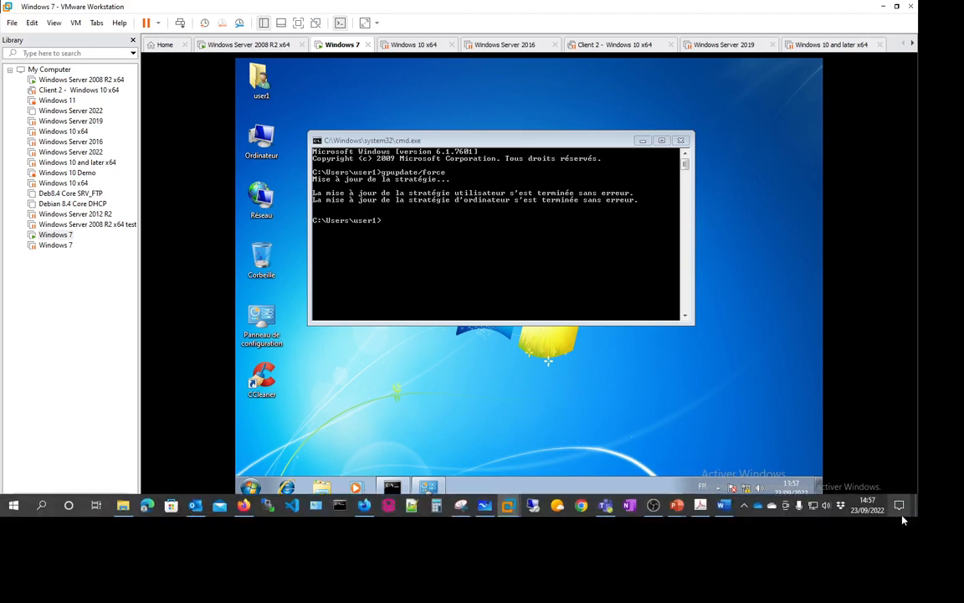
{"action": "left_click", "coordinate": [744, 506]}
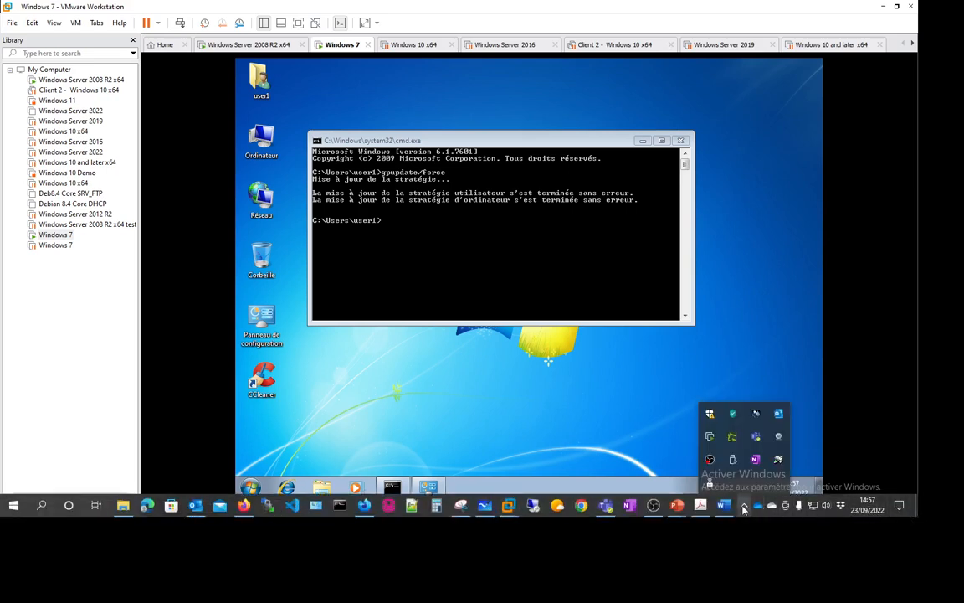